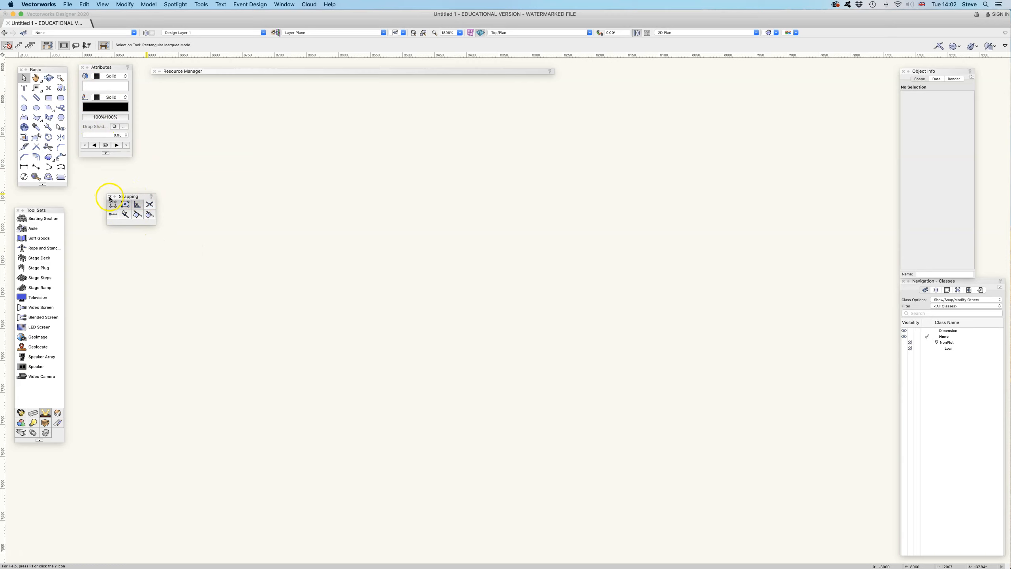
Step: Close the Snapping palette, reopen it, and place it just beneath the Attributes palette
{"action": "left_click", "coordinate": [111, 197]}
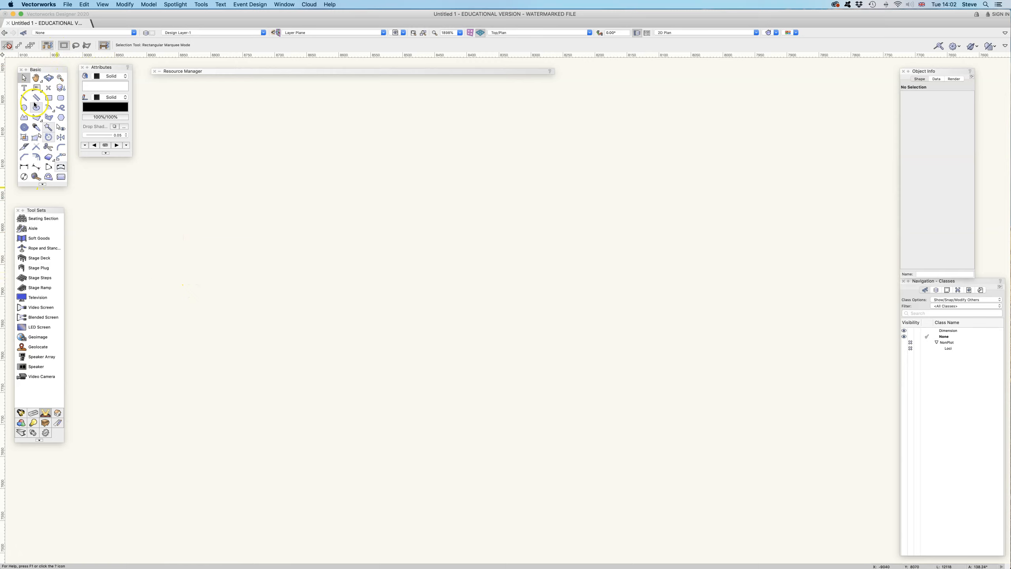
{"action": "left_click", "coordinate": [285, 6]}
{"action": "mouse_move", "coordinate": [293, 13]}
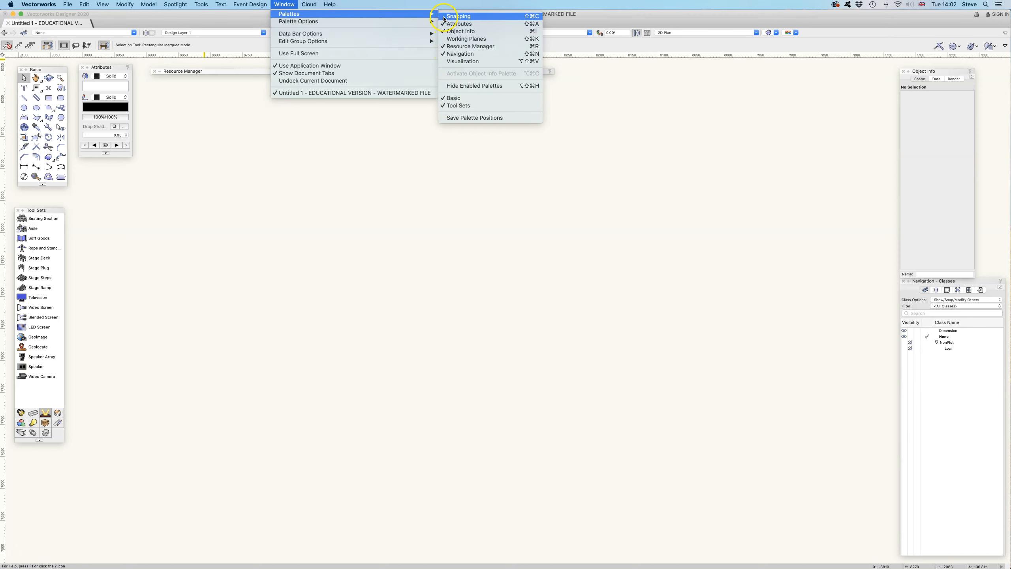
{"action": "left_click", "coordinate": [459, 16]}
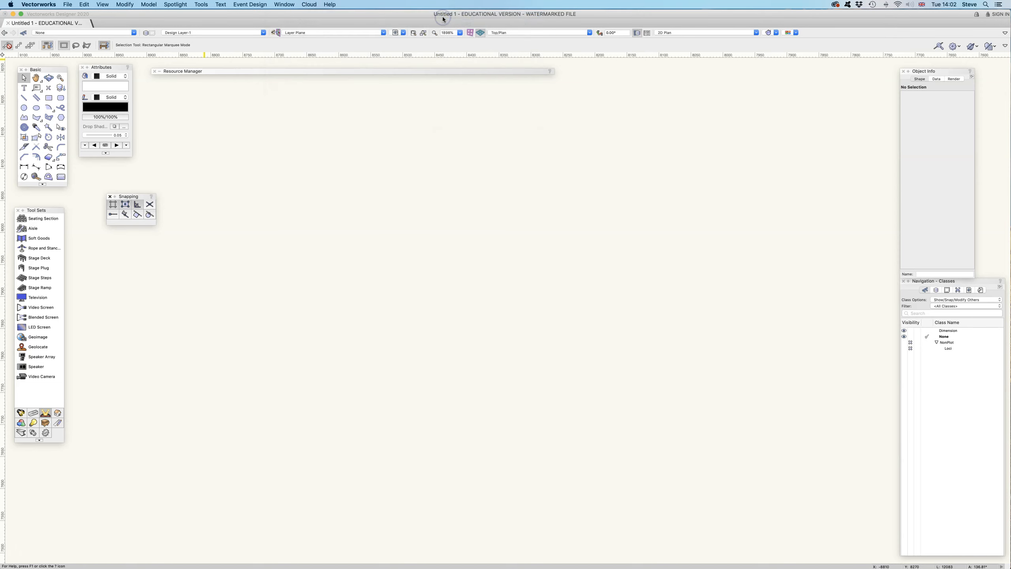
{"action": "left_click_drag", "start_coordinate": [134, 197], "coordinate": [119, 182]}
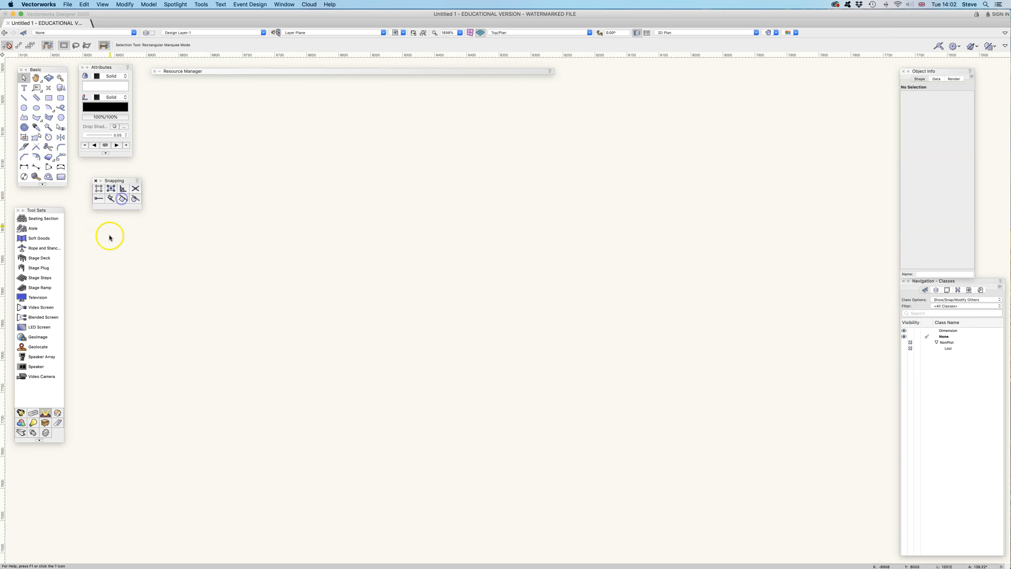
Step: Examine the Grid and Angle categories of the SmartCursor settings without changing anything
{"action": "double_click", "coordinate": [98, 189]}
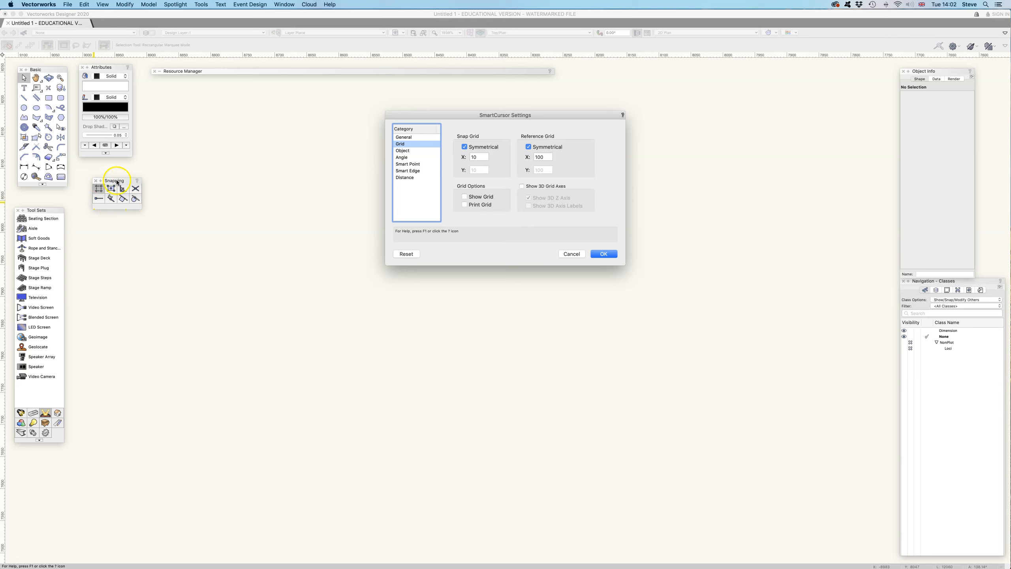
{"action": "left_click", "coordinate": [410, 157]}
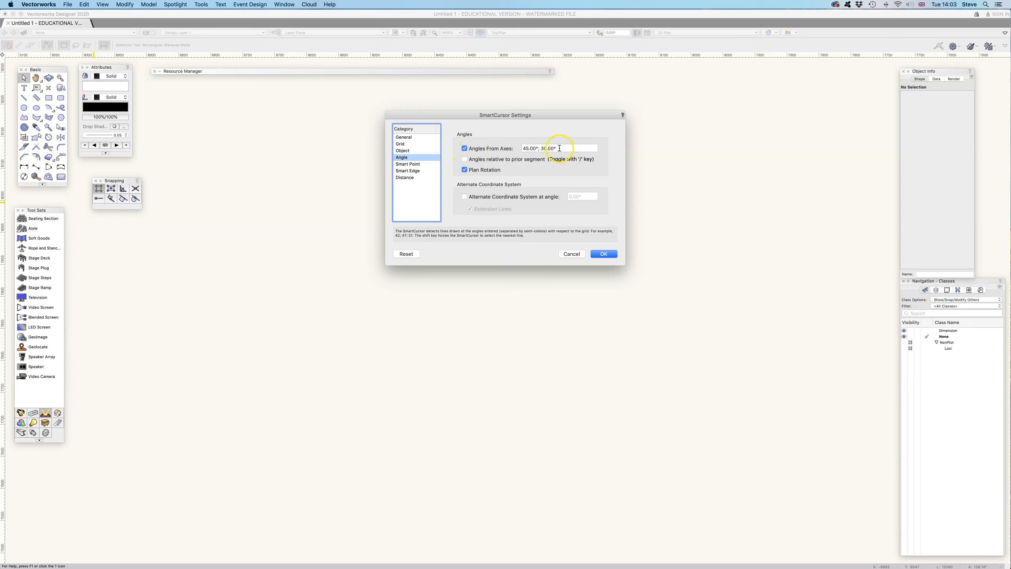
{"action": "left_click", "coordinate": [575, 255]}
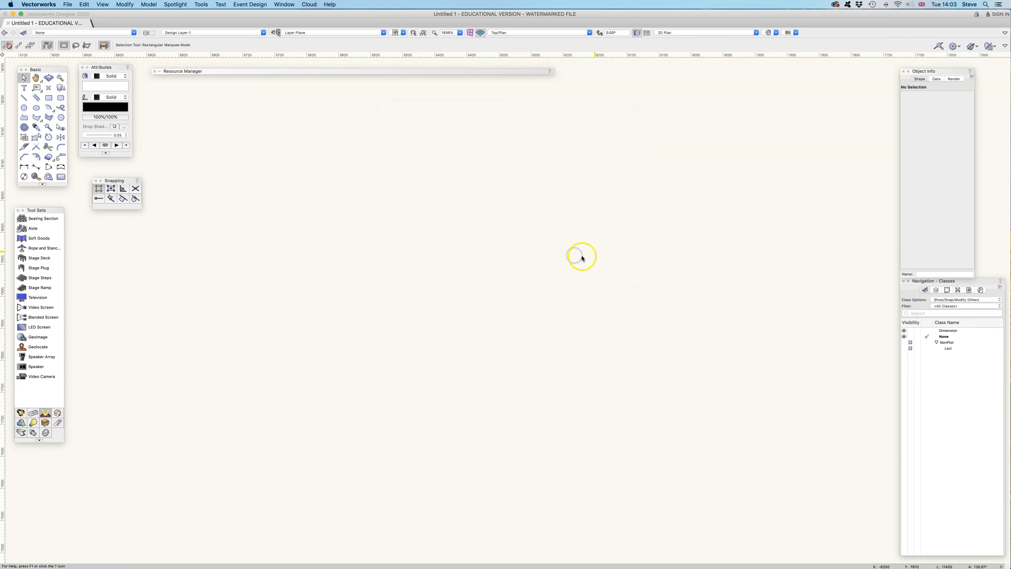
{"action": "double_click", "coordinate": [122, 191]}
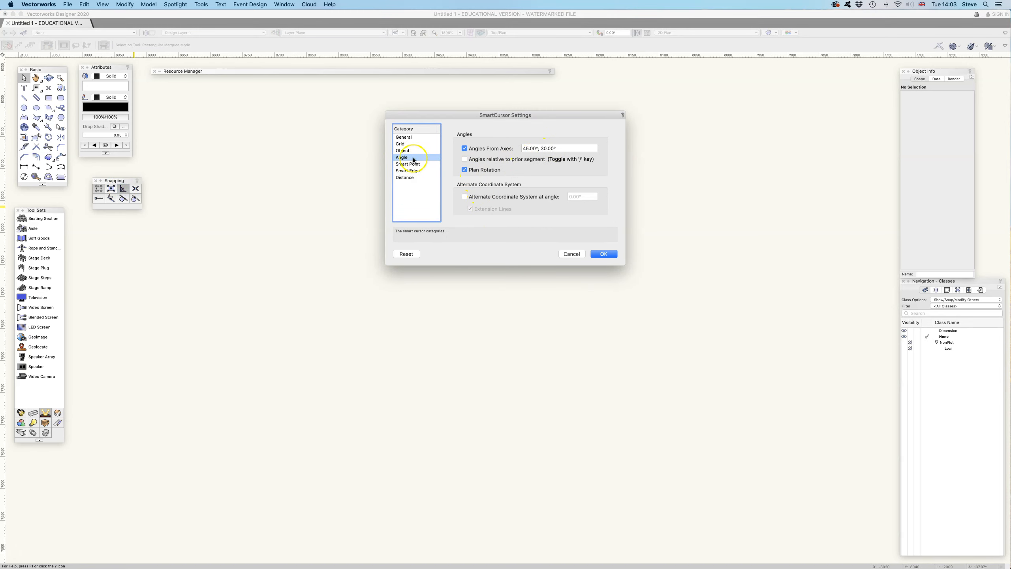
{"action": "left_click", "coordinate": [401, 145]}
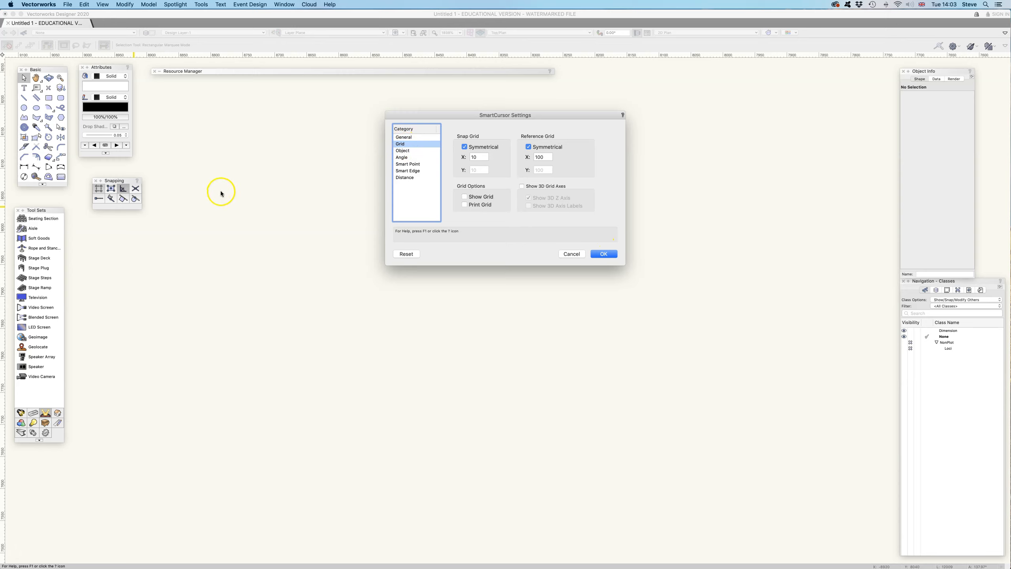
{"action": "left_click", "coordinate": [573, 254]}
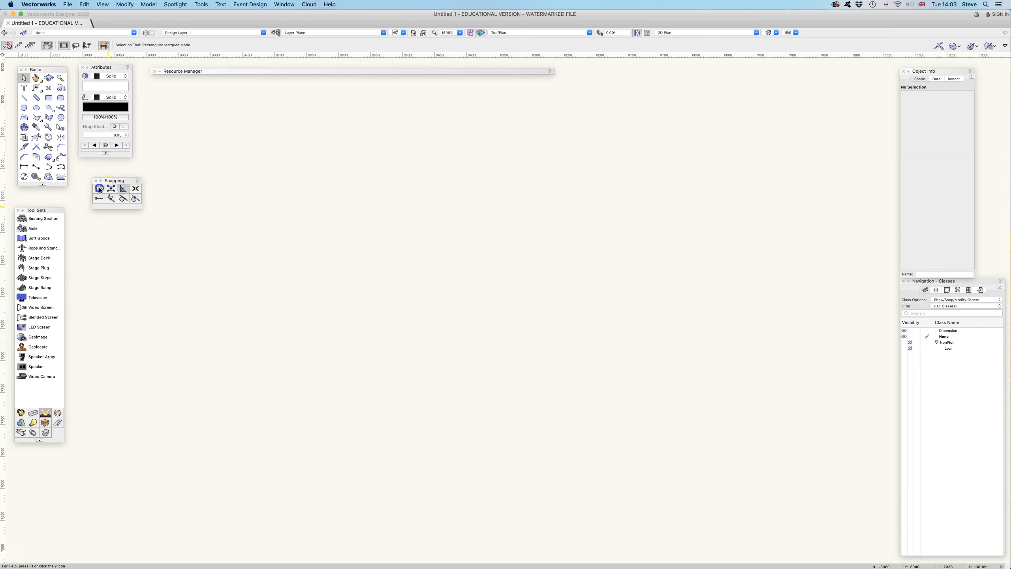
{"action": "double_click", "coordinate": [99, 189]}
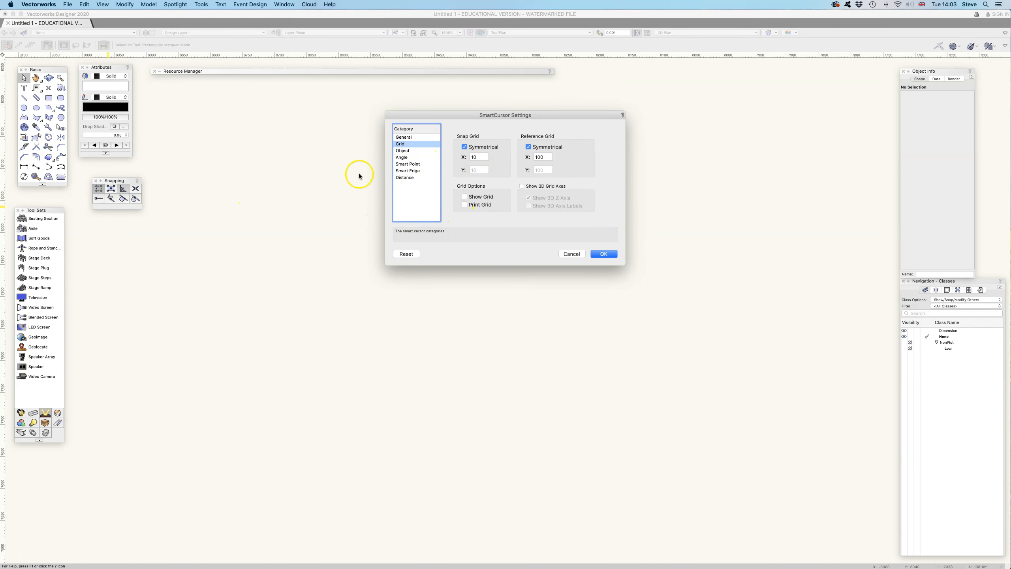
{"action": "left_click", "coordinate": [572, 253]}
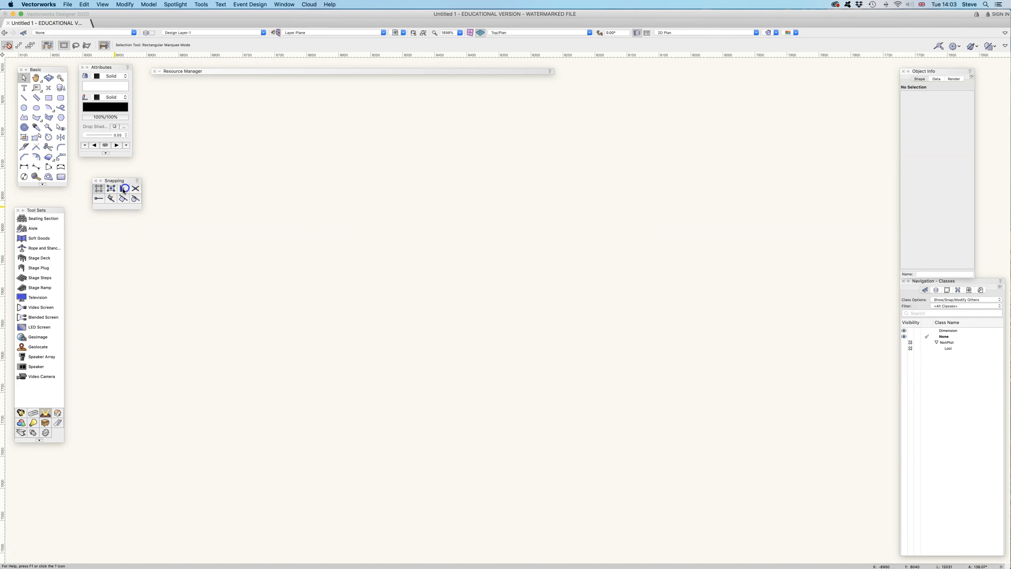
Step: Turn on Show Grid in the SmartCursor grid settings
{"action": "double_click", "coordinate": [98, 189]}
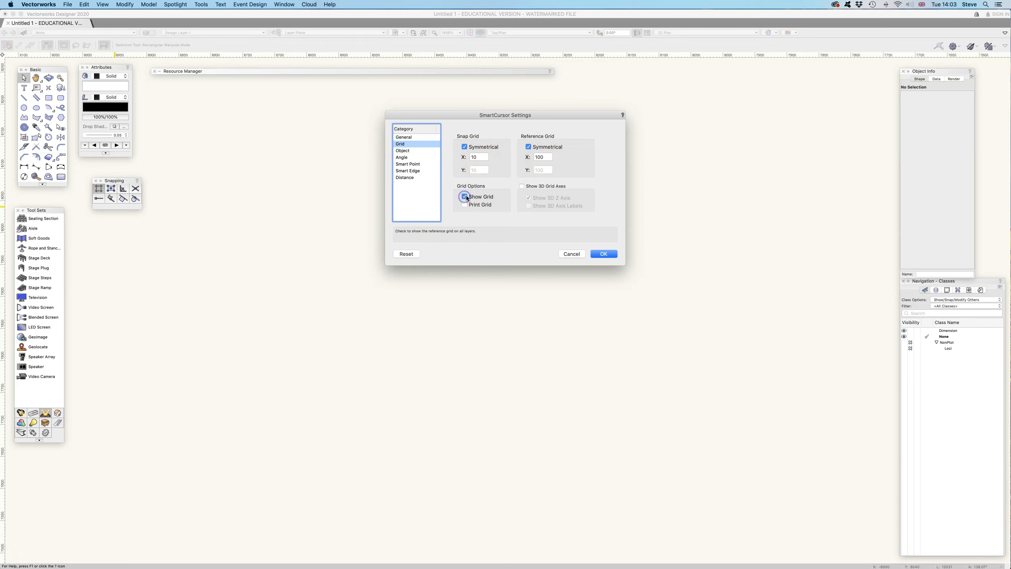
{"action": "left_click", "coordinate": [612, 254]}
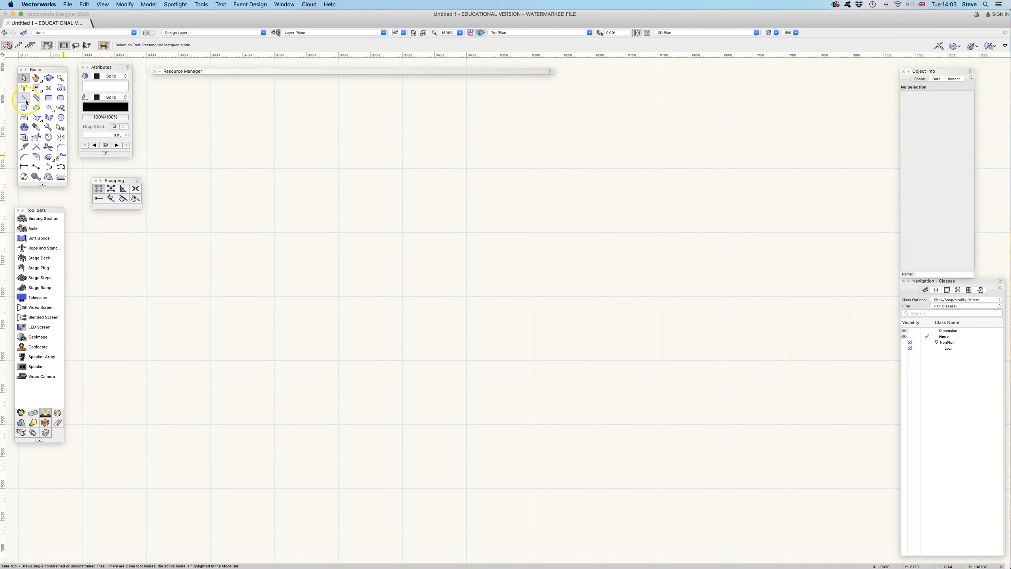
Step: Try the Polyline tool in Corner Vertex mode from a reference grid intersection, and abandon the first segment
{"action": "left_click", "coordinate": [24, 118]}
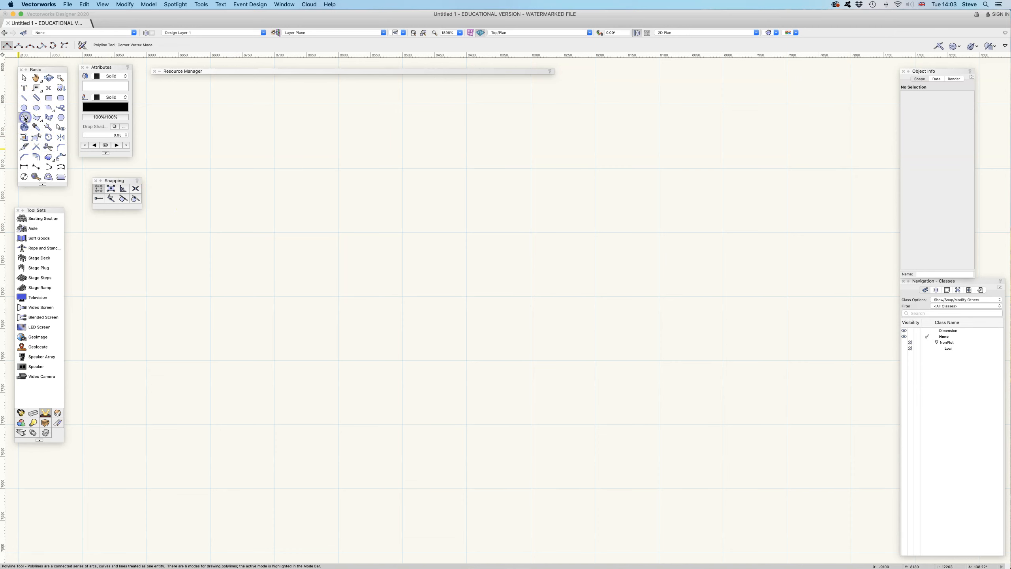
{"action": "left_click", "coordinate": [403, 169]}
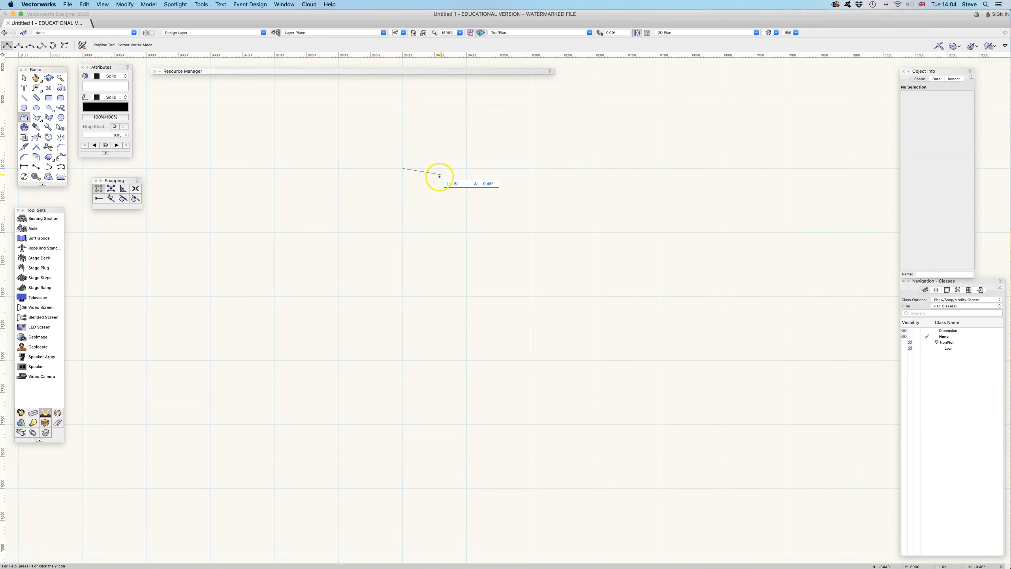
{"action": "key", "text": "Escape"}
Step: Set the symmetrical snap grid spacing to 100 in the SmartCursor settings
{"action": "double_click", "coordinate": [94, 189]}
{"action": "left_click", "coordinate": [479, 157]}
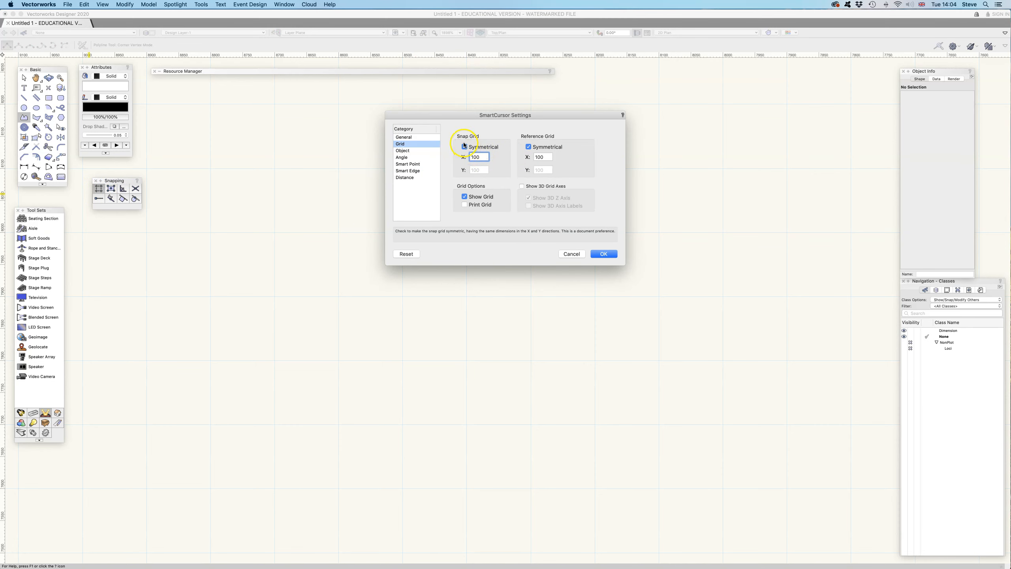
{"action": "left_click", "coordinate": [604, 254]}
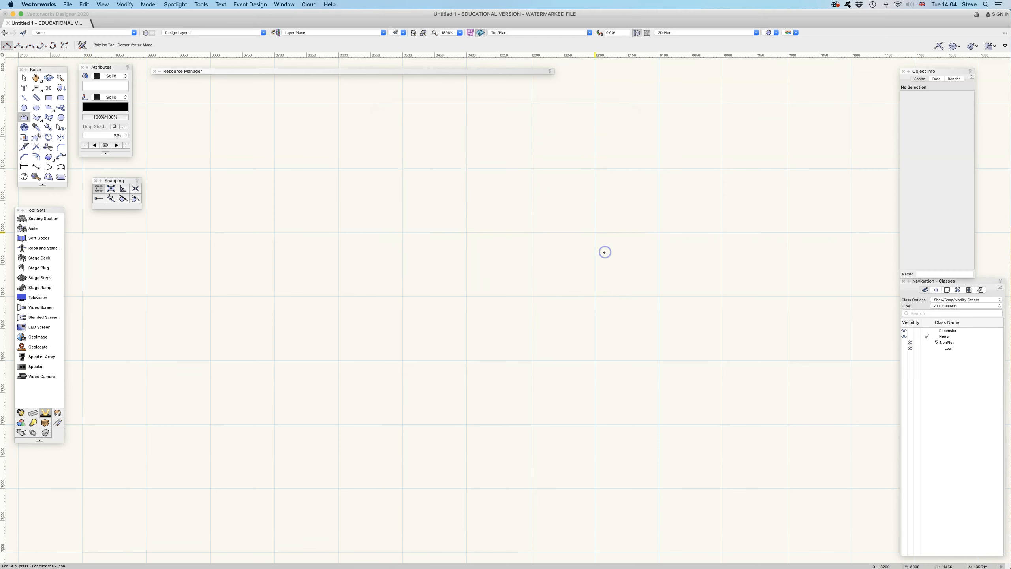
Step: Draw a closed L-shaped polyline spanning 200 by 200 on the grid intersections, and delete it
{"action": "scroll", "coordinate": [494, 260], "scroll_direction": "down", "scroll_amount": 5}
{"action": "scroll", "coordinate": [494, 260], "scroll_direction": "up", "scroll_amount": 5}
{"action": "left_click", "coordinate": [391, 228]}
{"action": "left_click", "coordinate": [463, 229]}
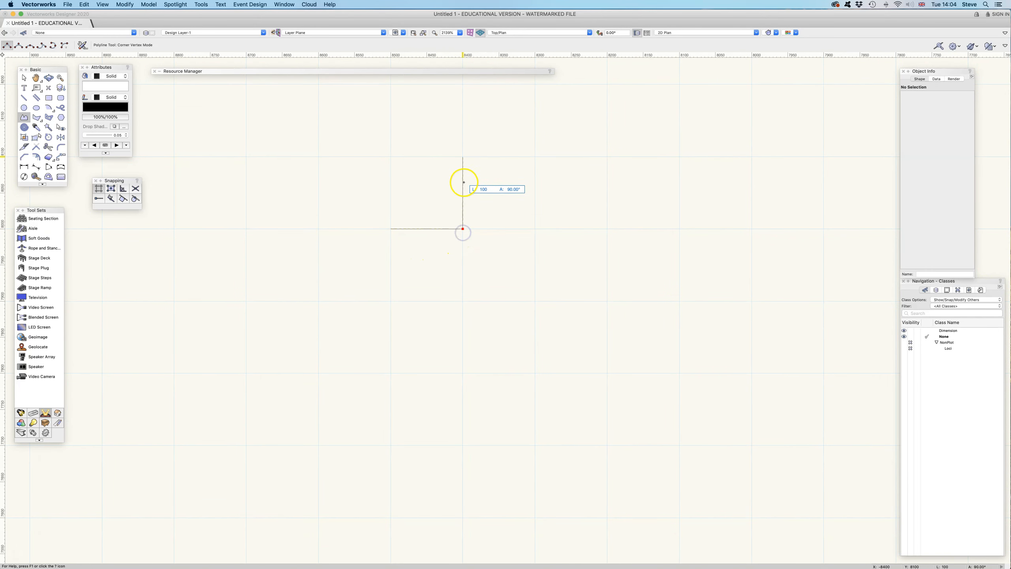
{"action": "left_click", "coordinate": [463, 157]}
{"action": "left_click", "coordinate": [536, 156]}
{"action": "left_click", "coordinate": [535, 229]}
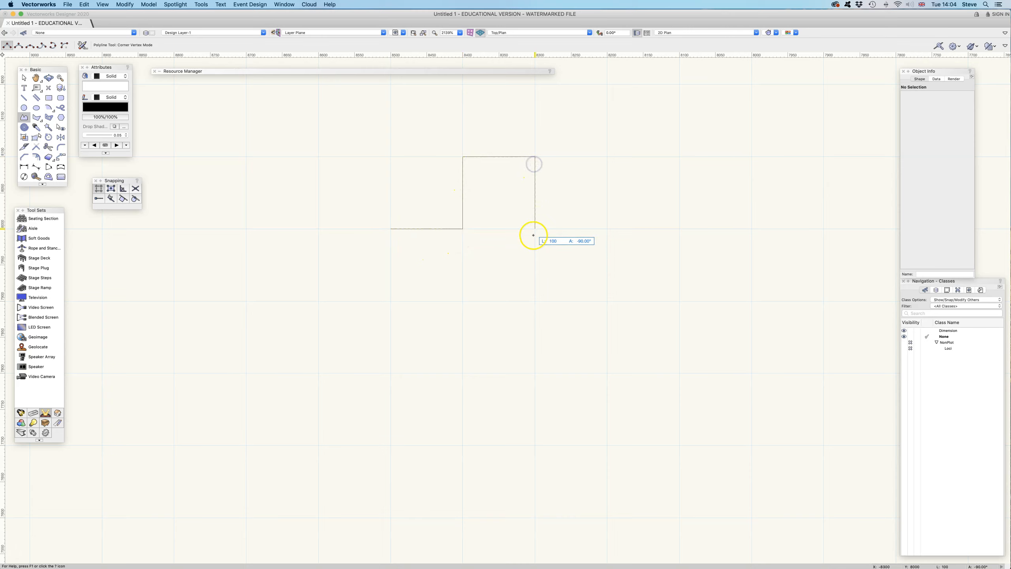
{"action": "left_click", "coordinate": [535, 301]}
{"action": "left_click", "coordinate": [463, 300]}
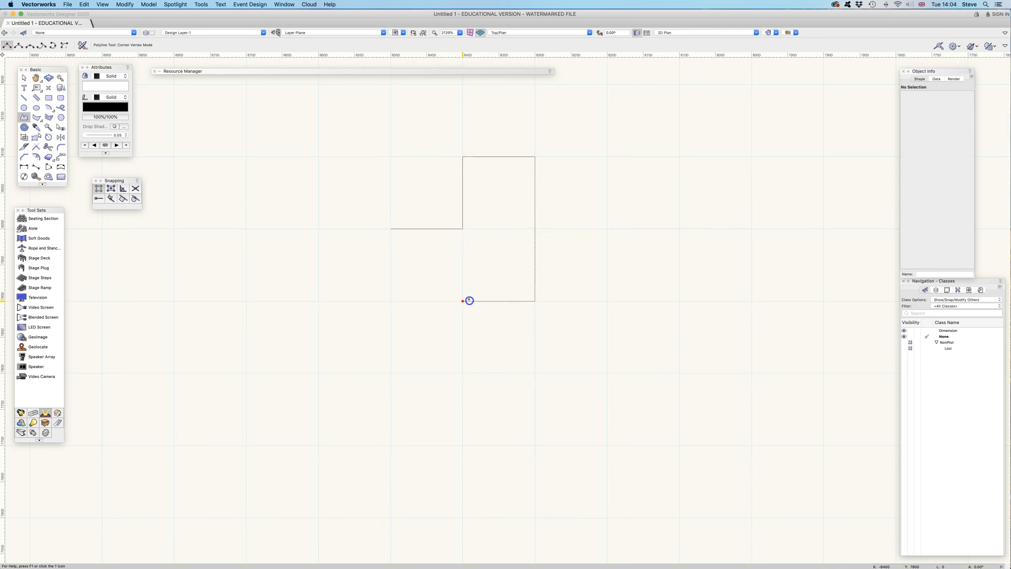
{"action": "left_click", "coordinate": [391, 300]}
{"action": "left_click", "coordinate": [384, 239]}
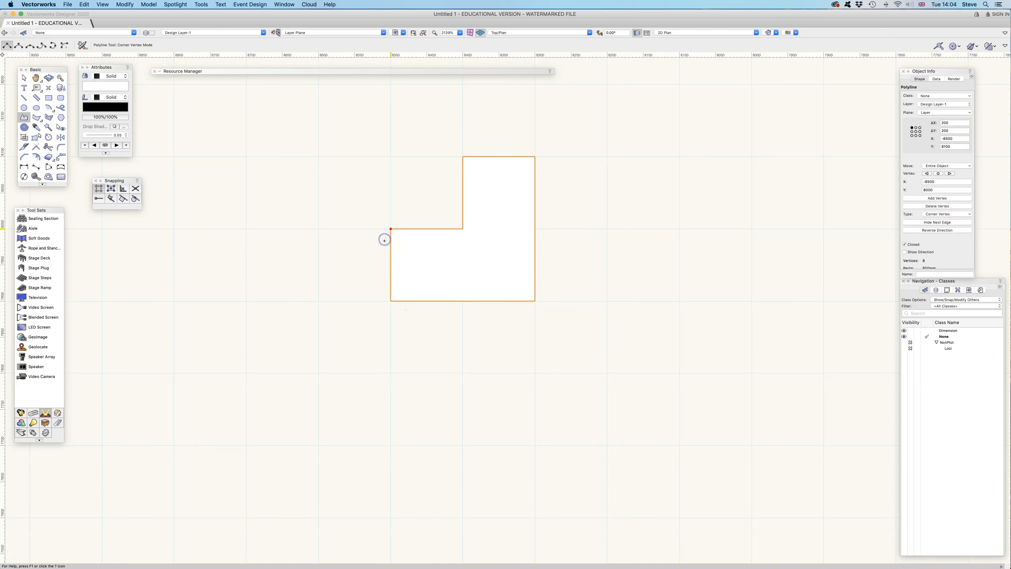
{"action": "key", "text": "Delete"}
{"action": "left_click", "coordinate": [469, 296]}
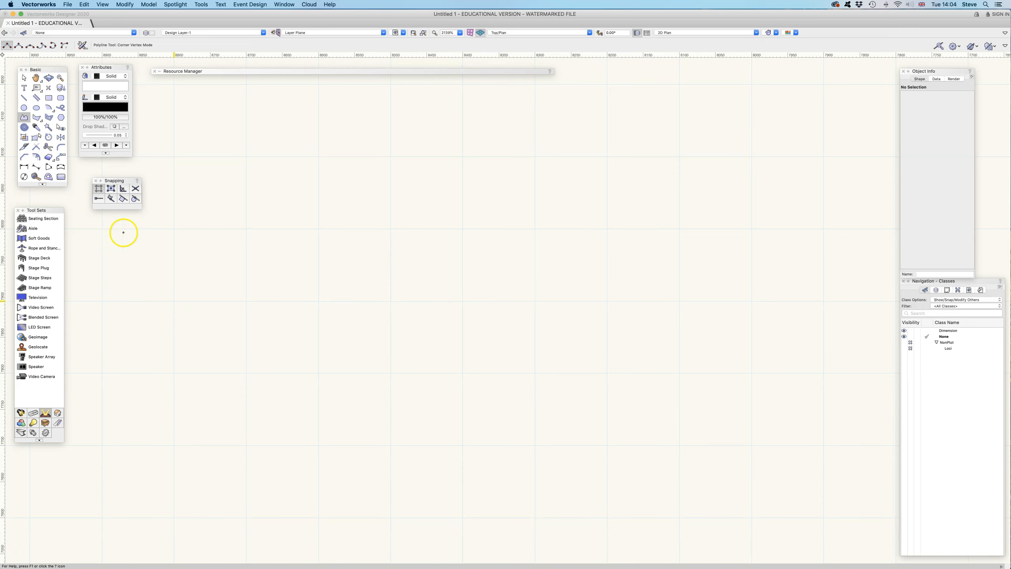
Step: Turn off Show Grid and set both the symmetrical snap grid and the symmetrical reference grid to 10
{"action": "double_click", "coordinate": [100, 189]}
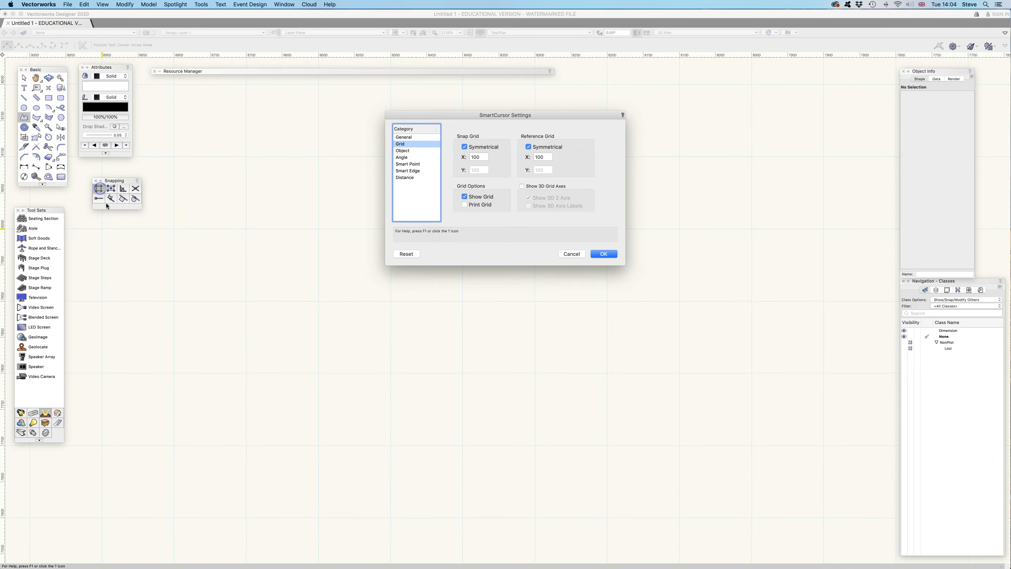
{"action": "left_click", "coordinate": [483, 158]}
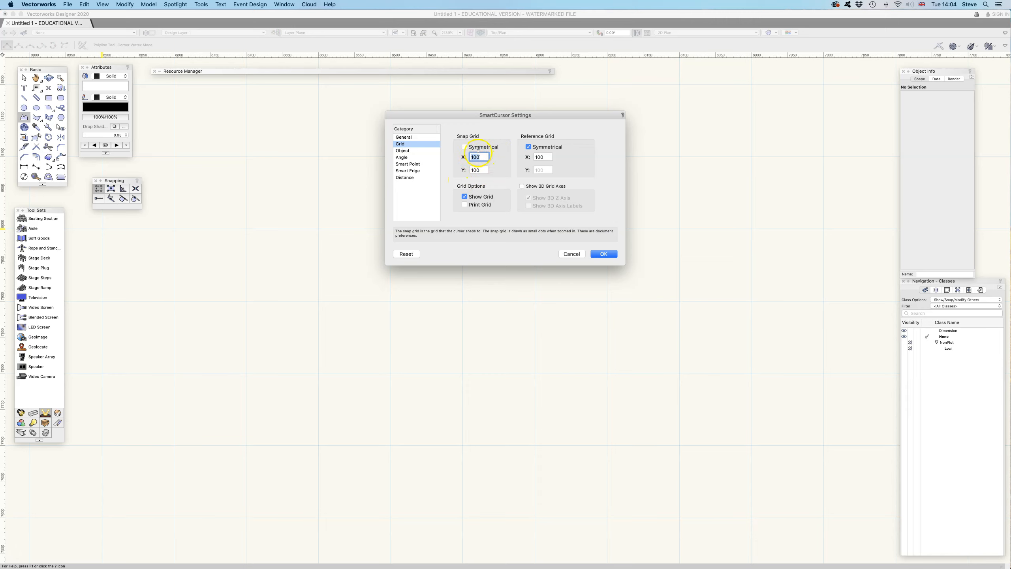
{"action": "left_click", "coordinate": [464, 147]}
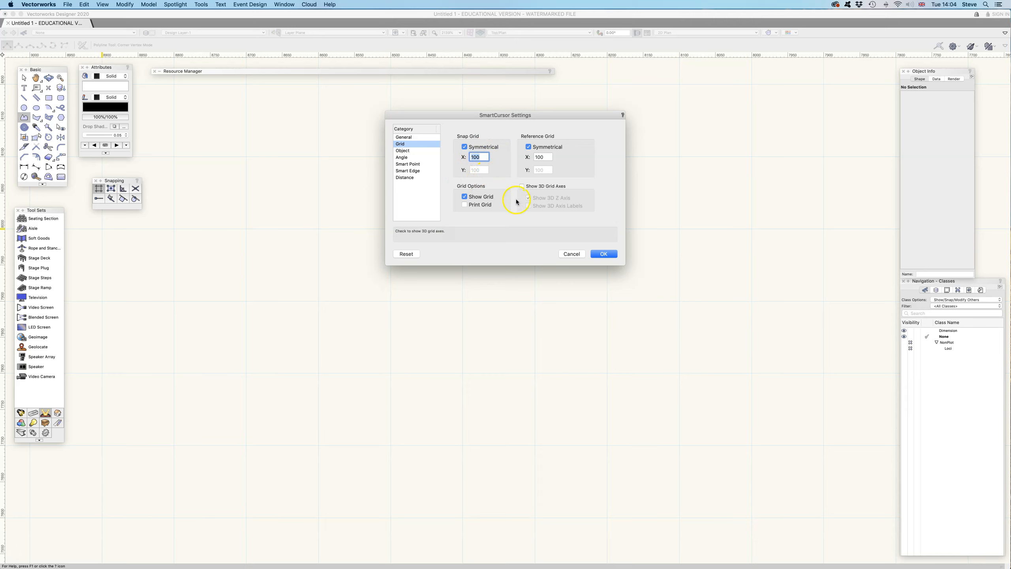
{"action": "left_click", "coordinate": [465, 197]}
{"action": "left_click", "coordinate": [485, 158]}
{"action": "key", "text": "BackSpace"}
{"action": "left_click", "coordinate": [543, 158]}
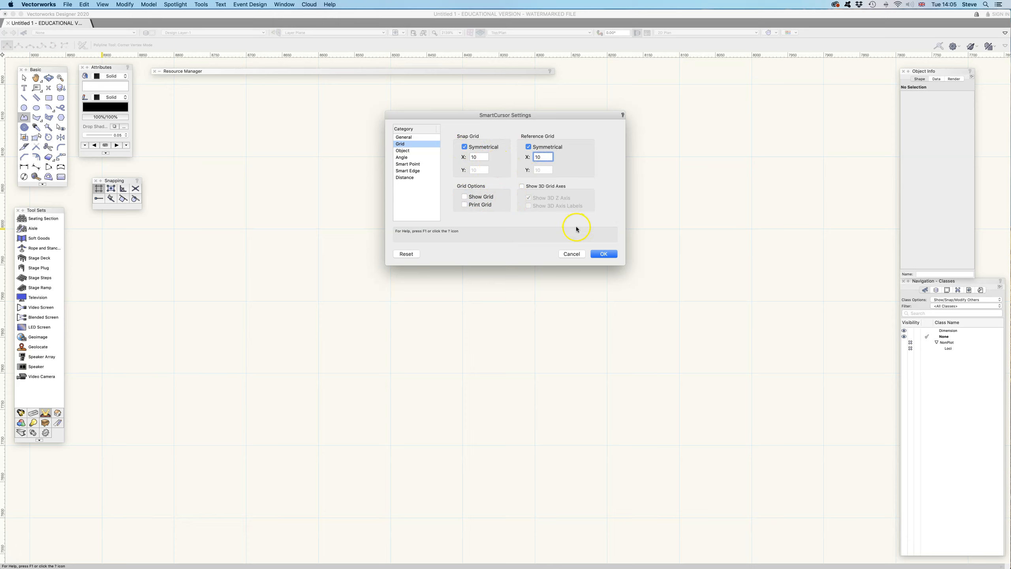
{"action": "left_click", "coordinate": [604, 255]}
Step: Limit snapping to Snap to Object, with grid snapping turned off
{"action": "left_click", "coordinate": [112, 189]}
{"action": "left_click", "coordinate": [99, 189]}
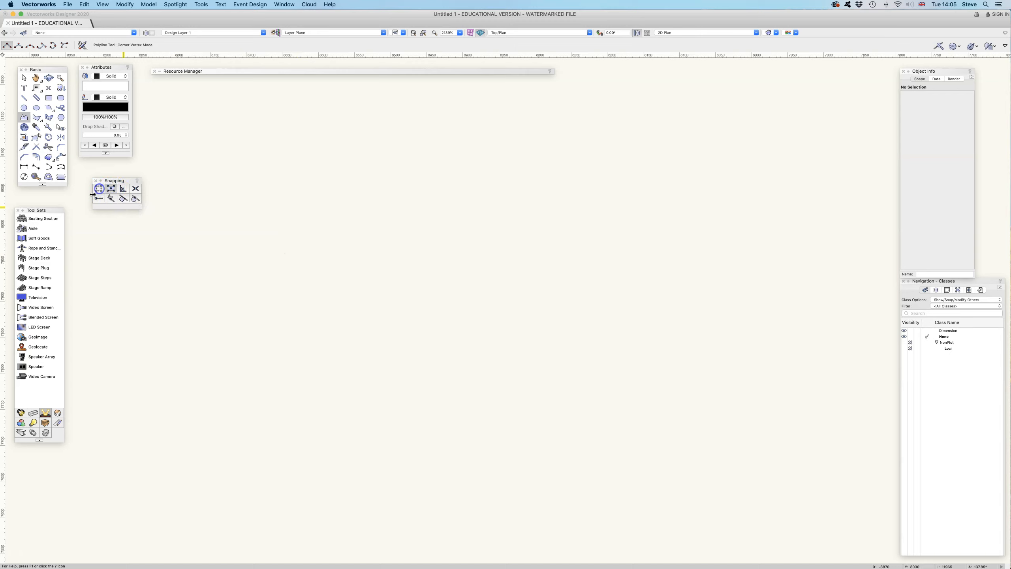
Step: Draw two separate rectangles, one about 101 by 66 and another about 120 by 60 to its upper right
{"action": "left_click", "coordinate": [48, 98]}
{"action": "left_click", "coordinate": [357, 221]}
{"action": "left_click", "coordinate": [430, 269]}
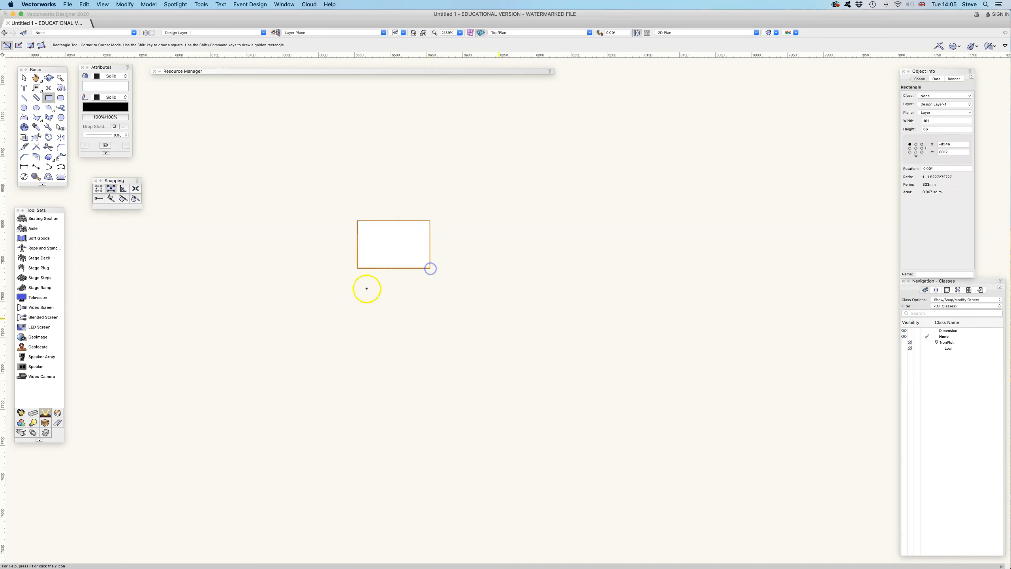
{"action": "left_click", "coordinate": [476, 183]}
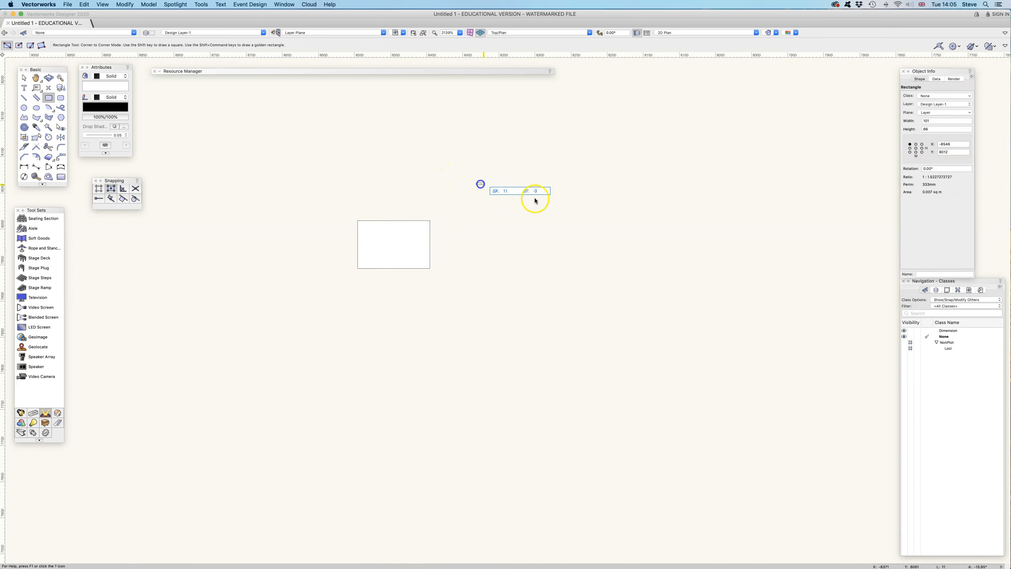
{"action": "left_click", "coordinate": [562, 226]}
Step: Move the 120 by 60 rectangle so its lower-left corner snaps to the other rectangle's lower-right corner
{"action": "left_click", "coordinate": [24, 78]}
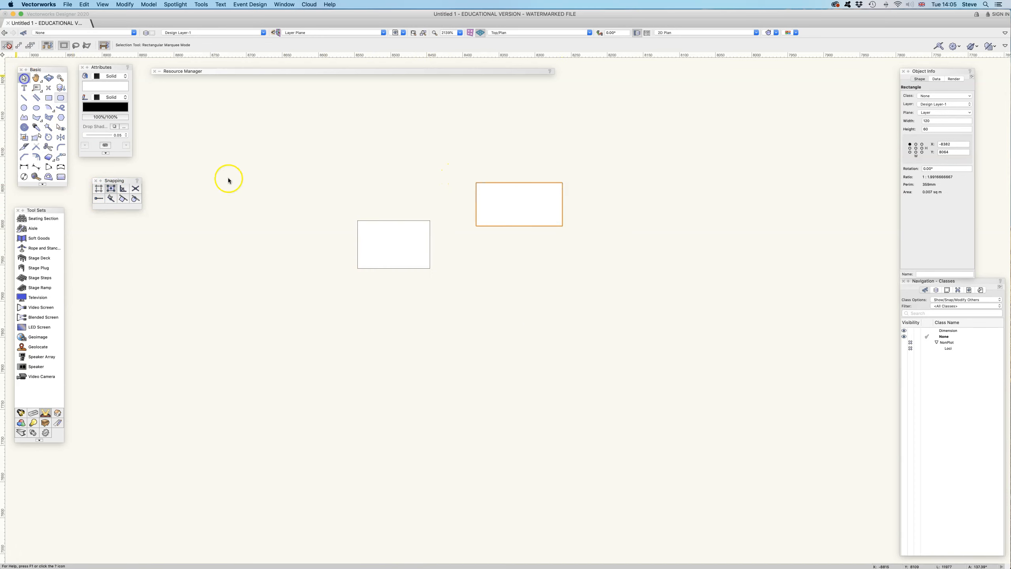
{"action": "left_click_drag", "start_coordinate": [471, 227], "coordinate": [434, 266]}
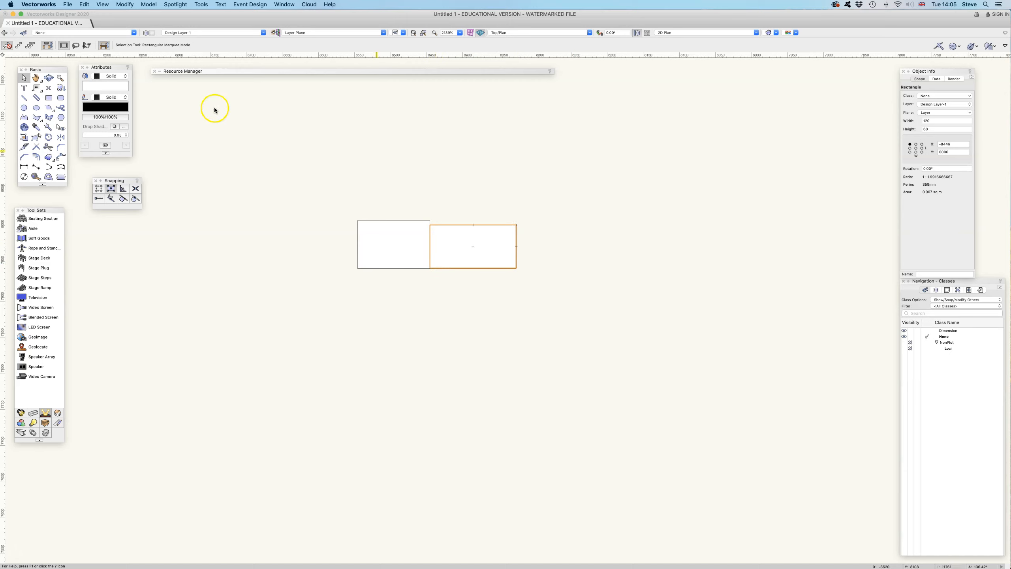
Step: Draw two rectangles snapped to existing corners, about 133 by 78 at the upper right and about 220 by 72 above the first rectangle
{"action": "left_click", "coordinate": [48, 98]}
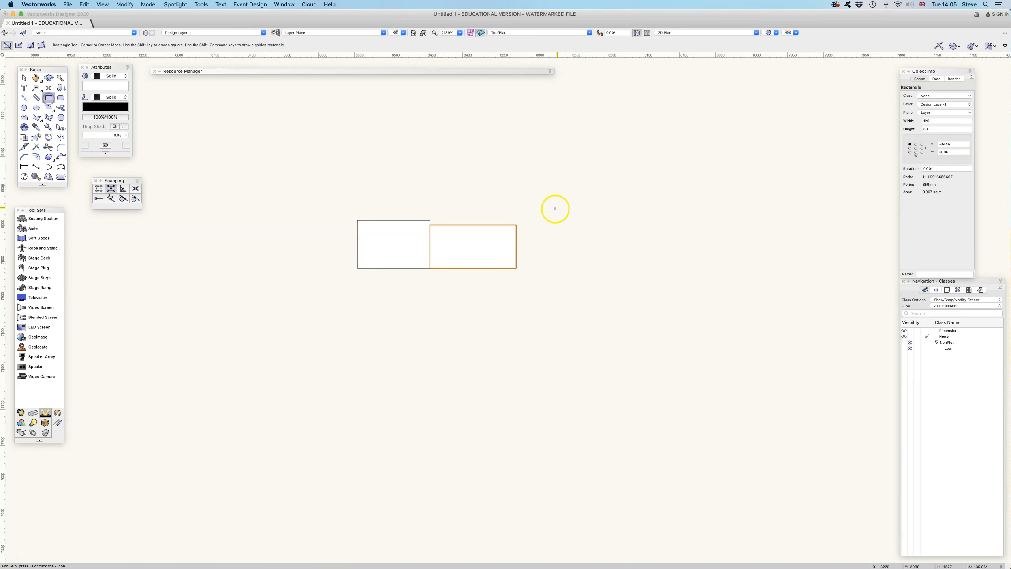
{"action": "left_click", "coordinate": [517, 226]}
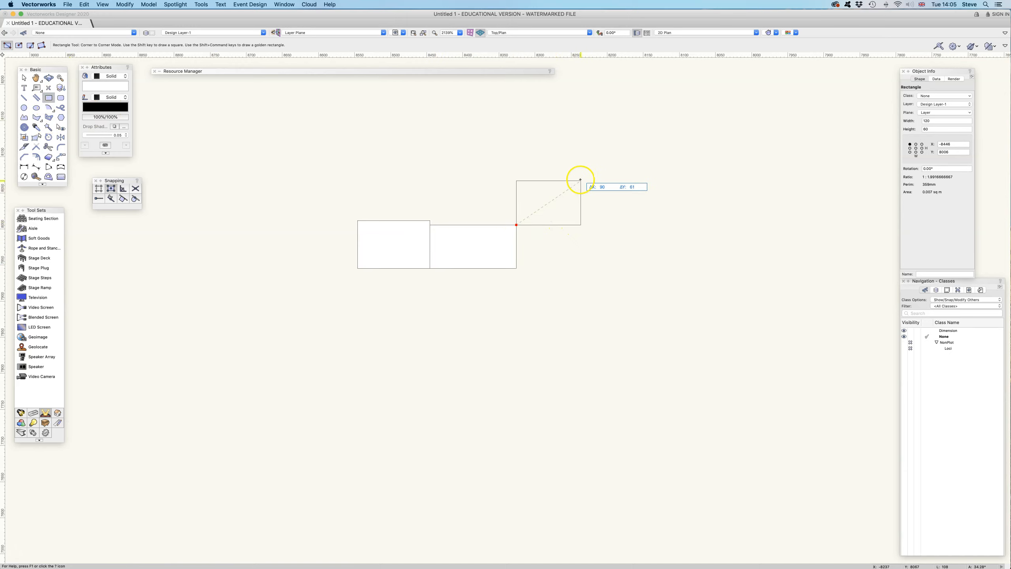
{"action": "left_click", "coordinate": [612, 170]}
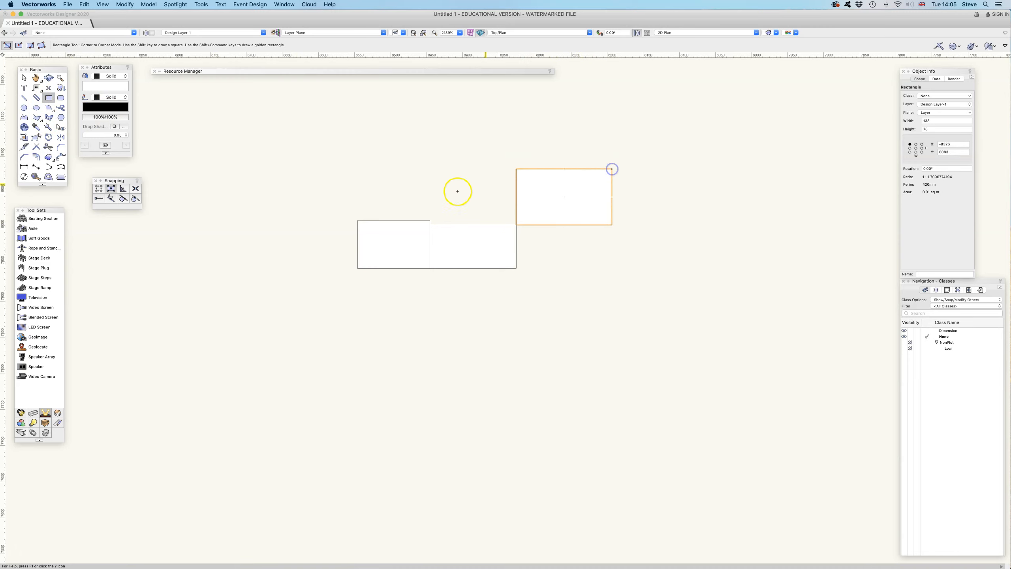
{"action": "left_click", "coordinate": [357, 220]}
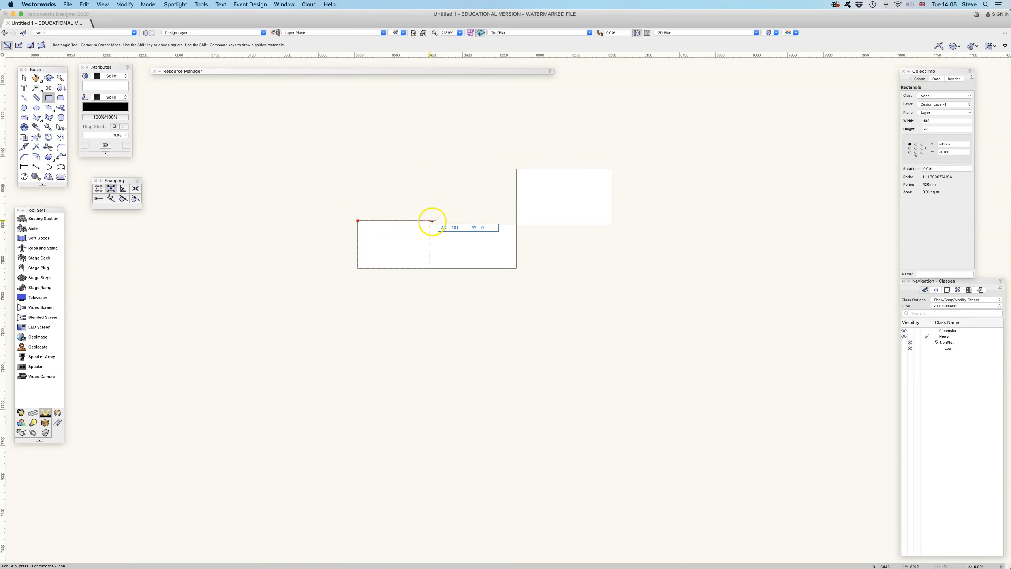
{"action": "left_click", "coordinate": [517, 168]}
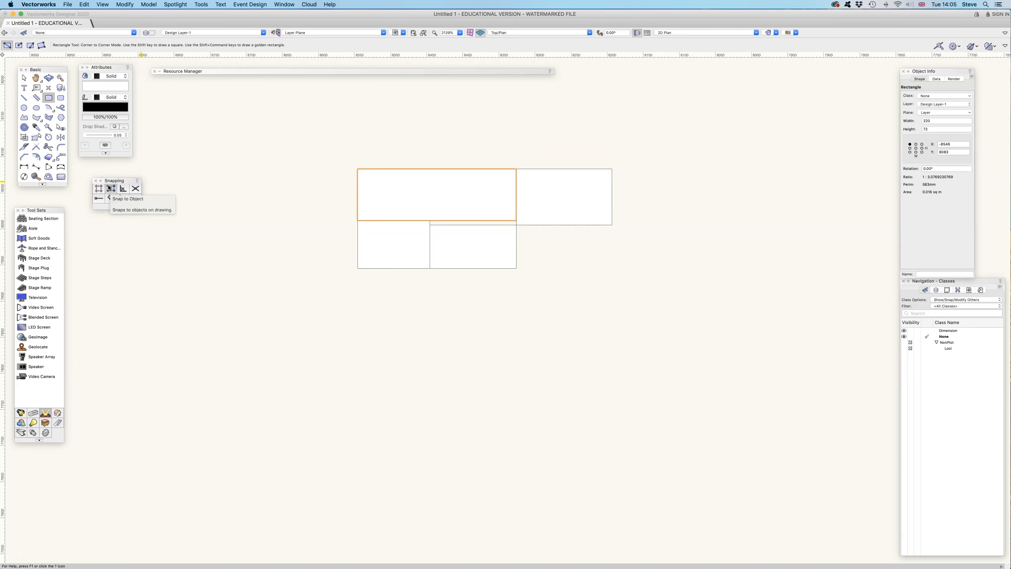
Step: Place two 2400 by 1200 stage decks, snapping the second deck's lower-left corner to the first deck's upper-left corner
{"action": "left_click", "coordinate": [39, 258]}
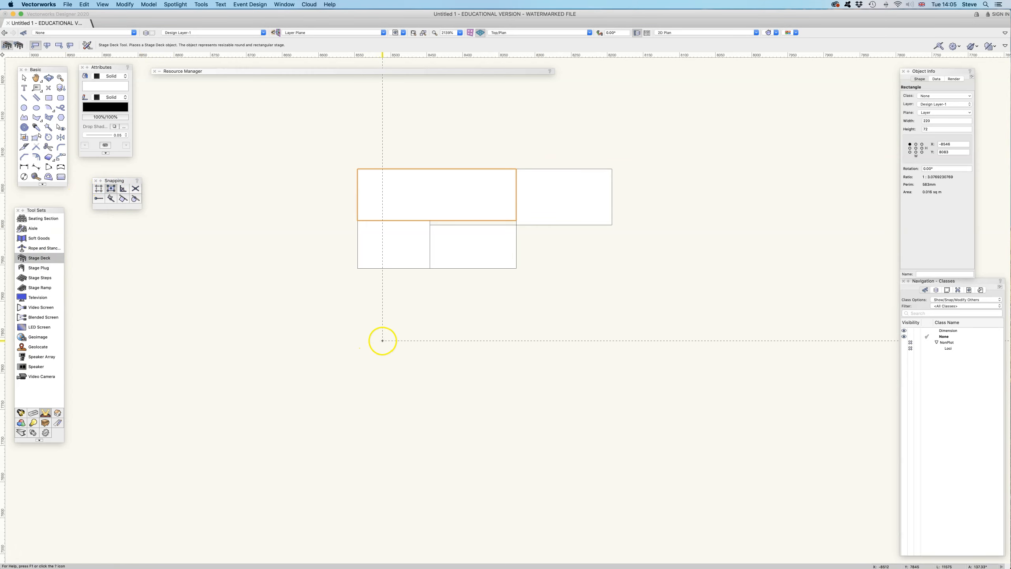
{"action": "scroll", "coordinate": [341, 395], "scroll_direction": "down", "scroll_amount": 10}
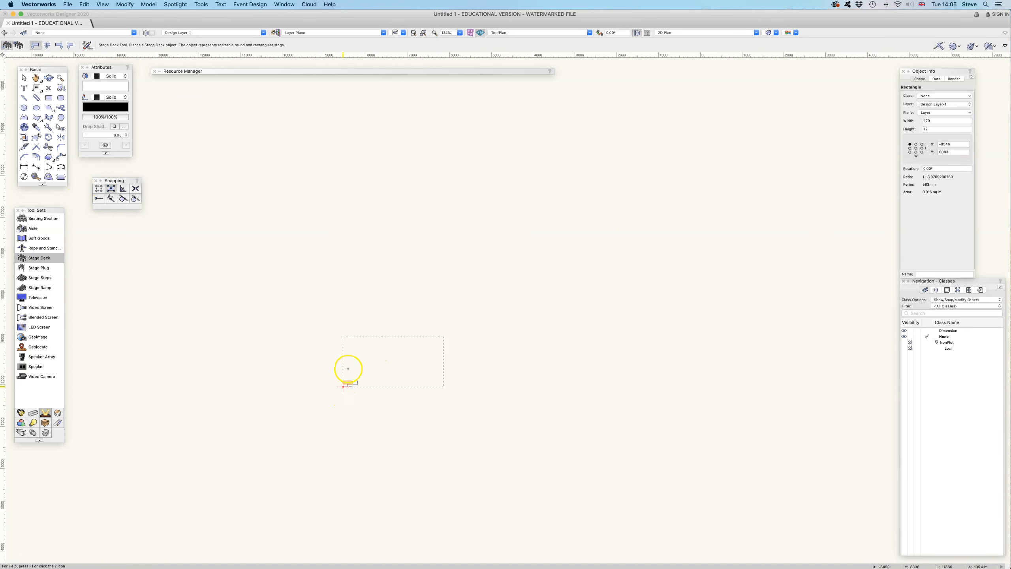
{"action": "scroll", "coordinate": [376, 336], "scroll_direction": "up", "scroll_amount": 5}
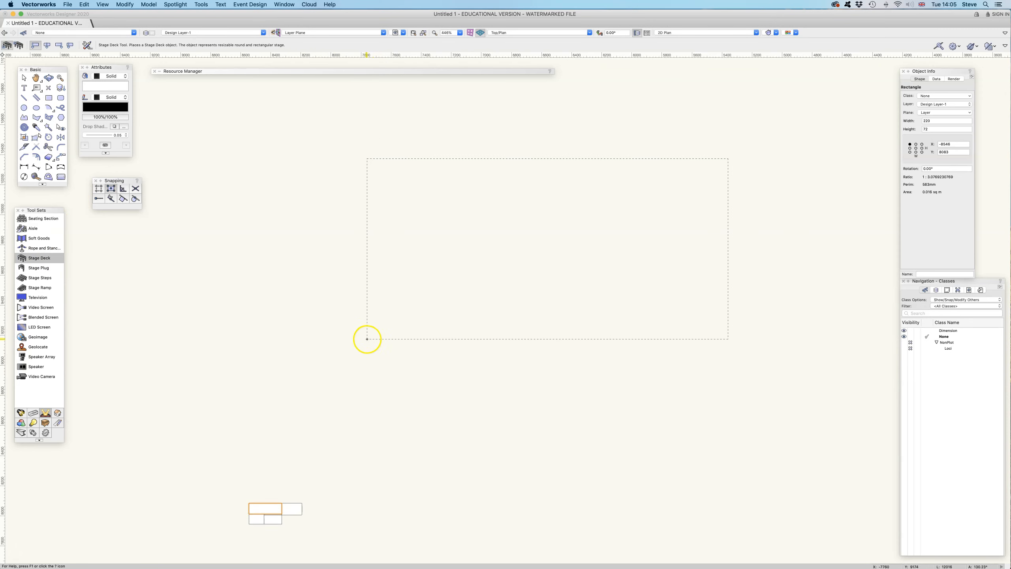
{"action": "left_click", "coordinate": [367, 339]}
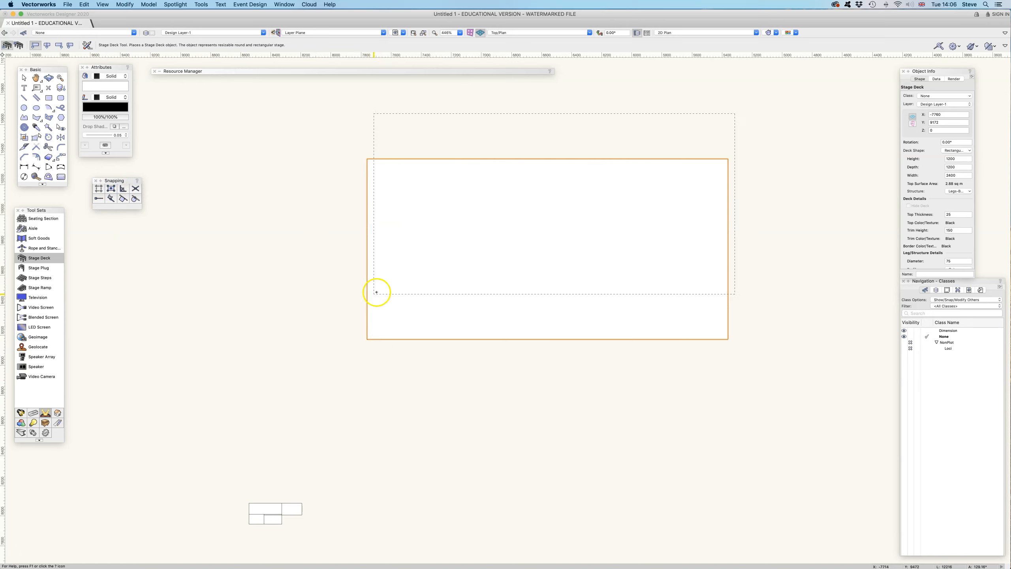
{"action": "key", "text": "space"}
{"action": "left_click_drag", "start_coordinate": [373, 181], "coordinate": [372, 269]}
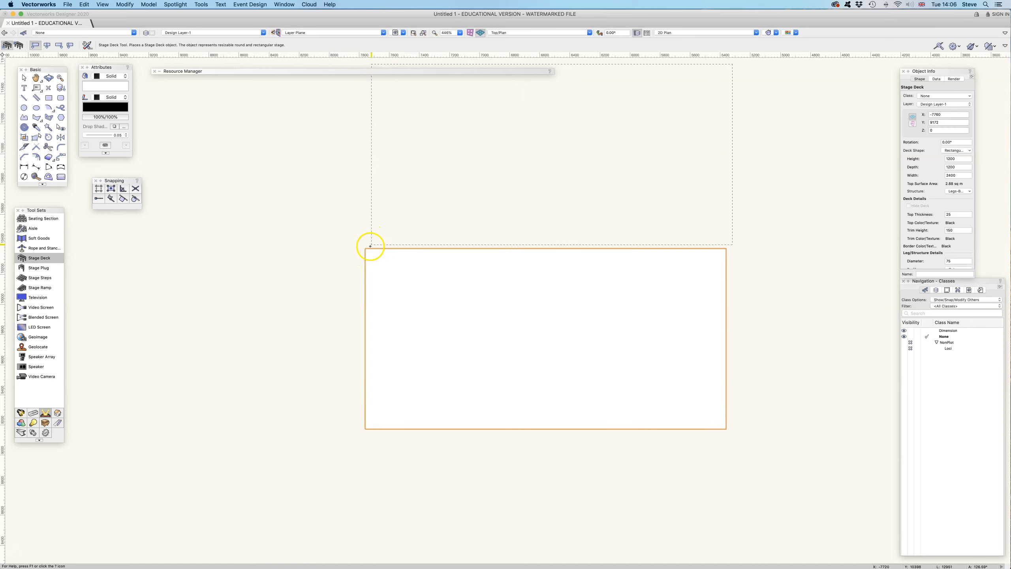
{"action": "left_click", "coordinate": [115, 187]}
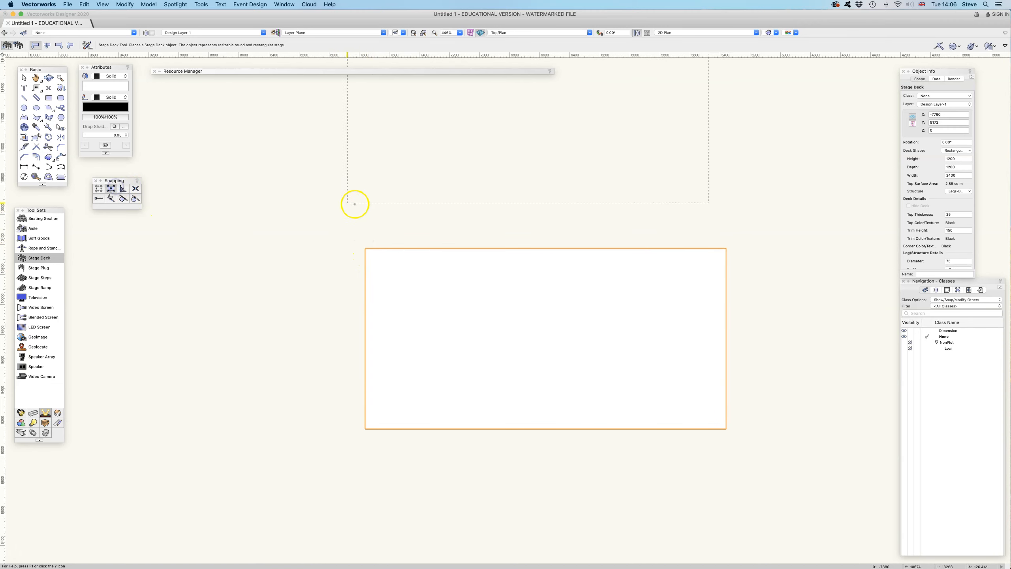
{"action": "left_click", "coordinate": [370, 245]}
{"action": "scroll", "coordinate": [370, 245], "scroll_direction": "down", "scroll_amount": 5}
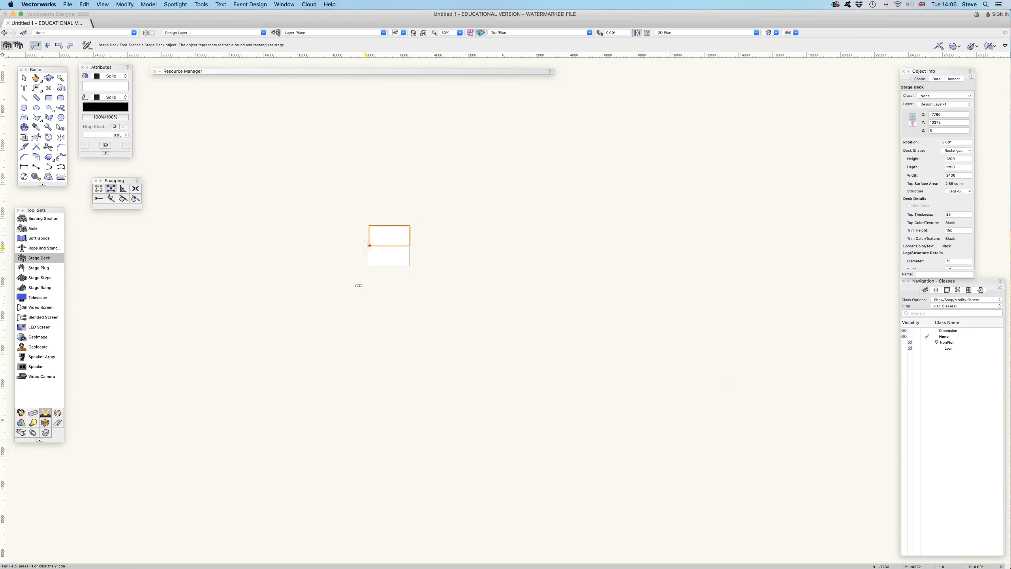
Step: Delete both stage decks
{"action": "left_click", "coordinate": [23, 78]}
{"action": "left_click_drag", "start_coordinate": [346, 195], "coordinate": [438, 273]}
{"action": "key", "text": "Delete"}
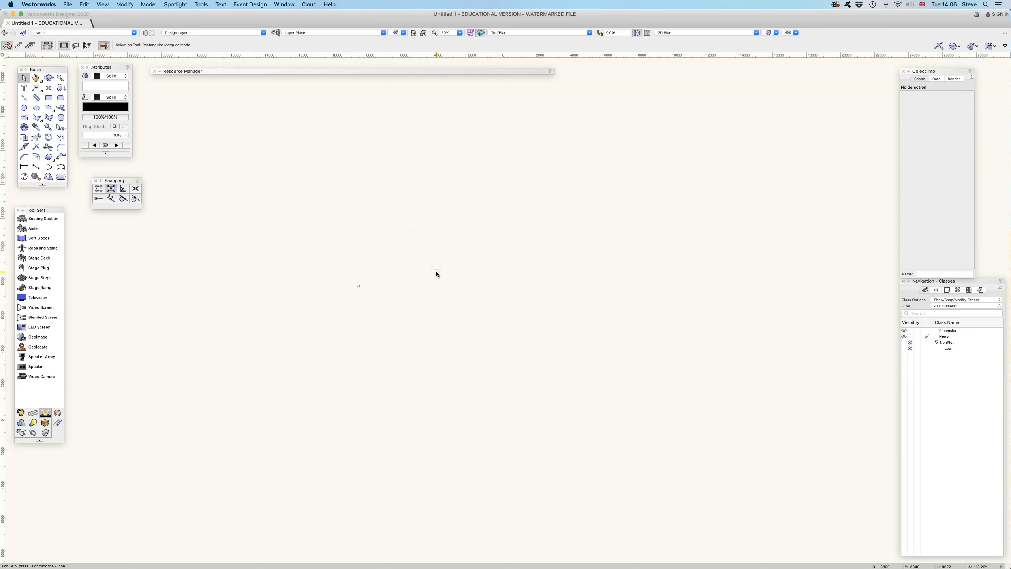
Step: Separate the rectangles by moving the 133 by 78 one to the right and the 120 by 60 one below the group
{"action": "scroll", "coordinate": [352, 284], "scroll_direction": "up", "scroll_amount": 15}
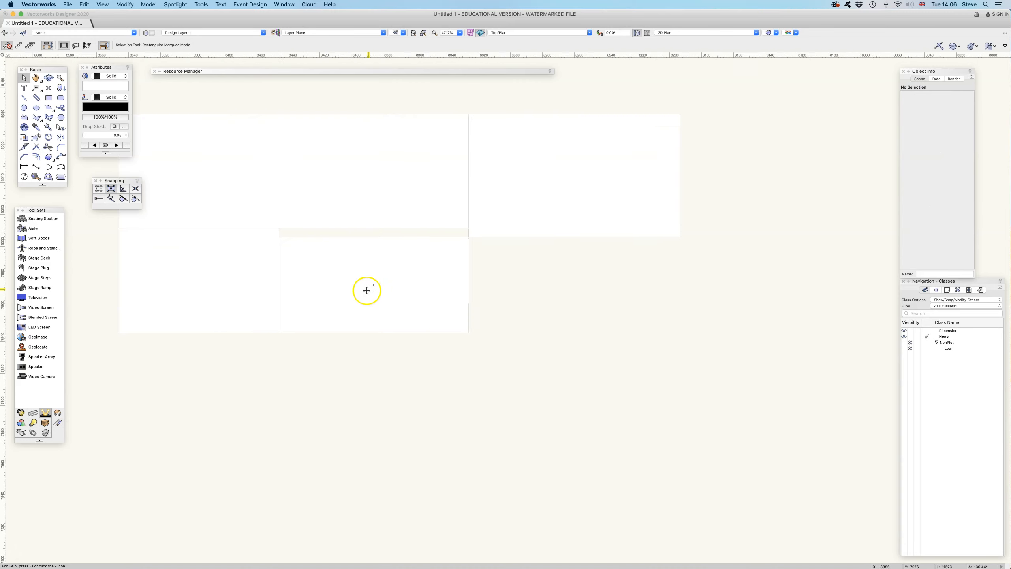
{"action": "scroll", "coordinate": [366, 294], "scroll_direction": "down", "scroll_amount": 1}
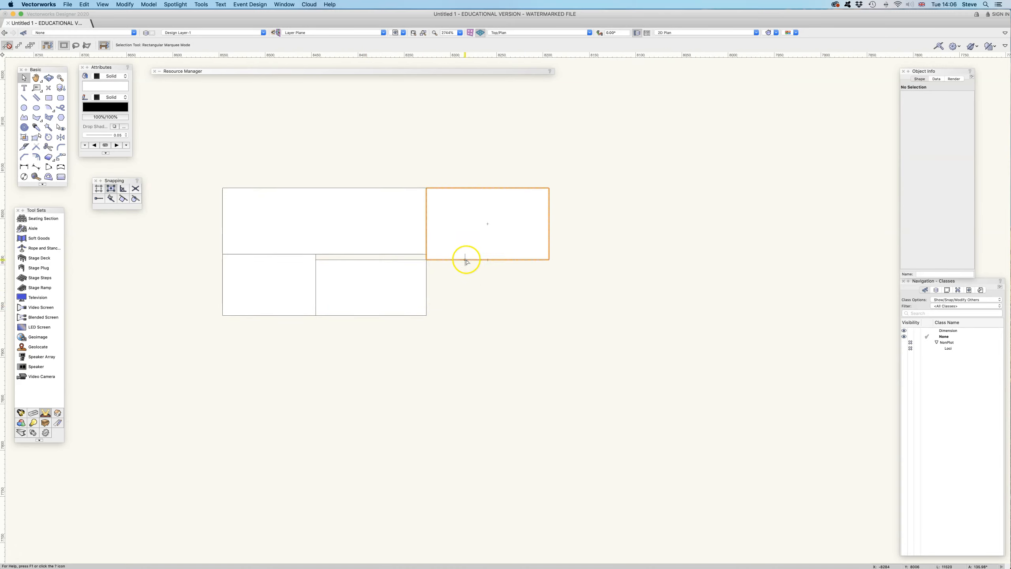
{"action": "left_click_drag", "start_coordinate": [465, 259], "coordinate": [596, 254]}
{"action": "left_click_drag", "start_coordinate": [363, 293], "coordinate": [442, 398]}
Step: Move the 133 by 78 rectangle so its centre snaps to the lower-right corner of the 220 by 72 rectangle
{"action": "scroll", "coordinate": [572, 279], "scroll_direction": "up", "scroll_amount": 2}
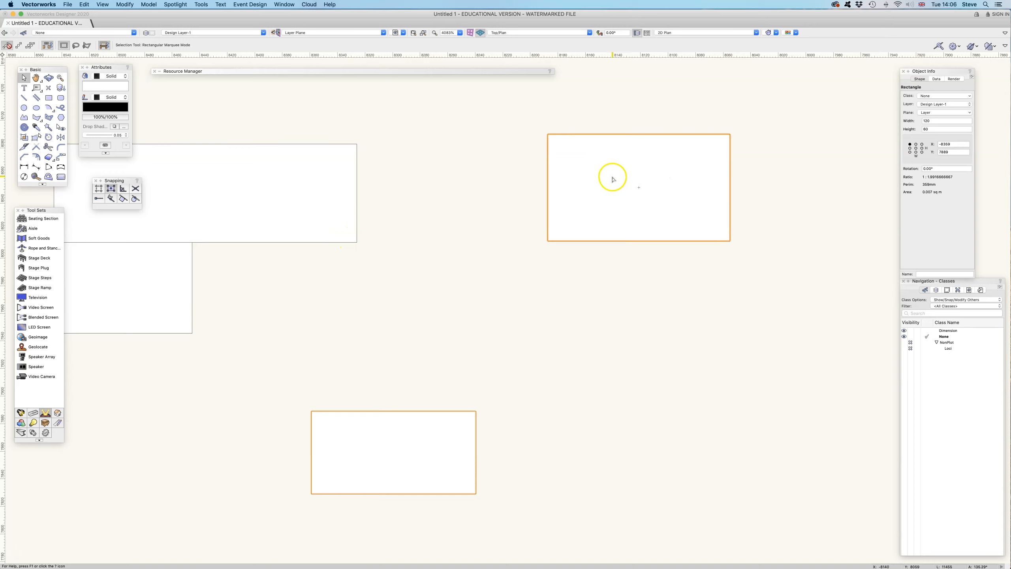
{"action": "mouse_move", "coordinate": [605, 170]}
{"action": "left_mouse_down"}
{"action": "mouse_move", "coordinate": [587, 168]}
{"action": "mouse_move", "coordinate": [606, 171]}
{"action": "left_mouse_up"}
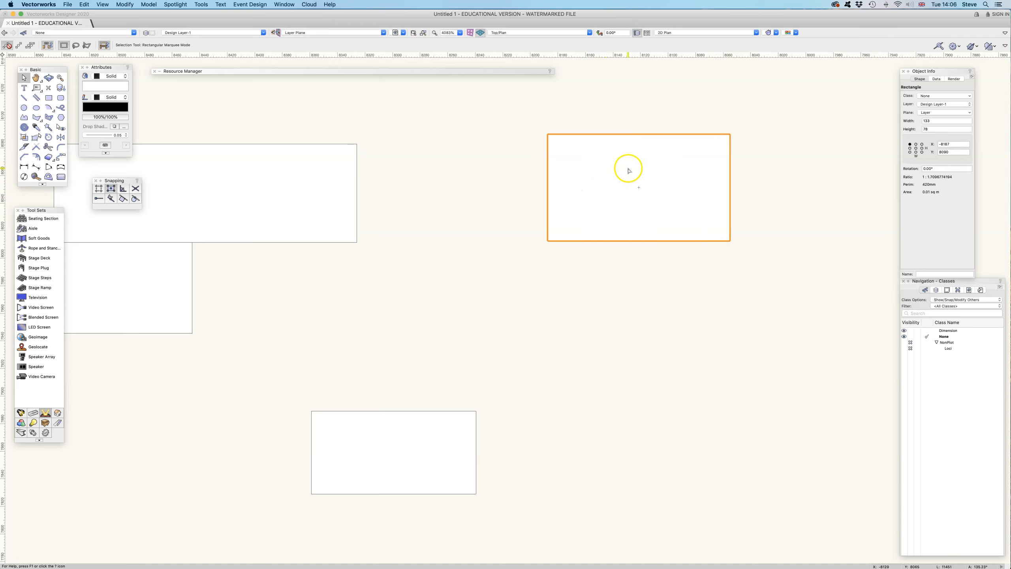
{"action": "left_click_drag", "start_coordinate": [598, 162], "coordinate": [485, 152]}
{"action": "left_click_drag", "start_coordinate": [425, 228], "coordinate": [473, 252]}
{"action": "left_click_drag", "start_coordinate": [564, 198], "coordinate": [361, 243]}
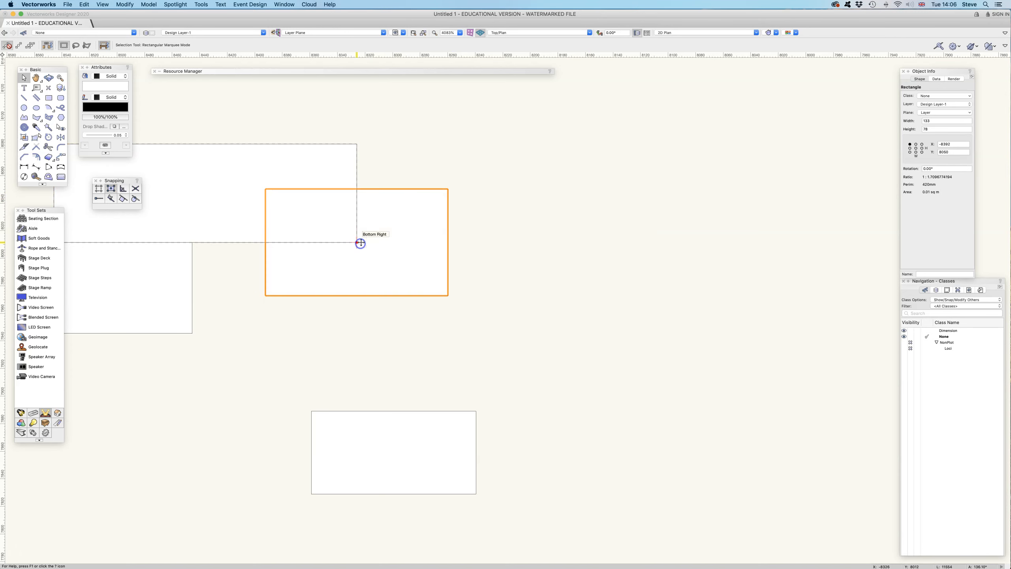
Step: Pull the 133 by 78 rectangle clear and snap its upper-left corner to the 220 by 72 rectangle's lower-right corner
{"action": "left_click_drag", "start_coordinate": [449, 189], "coordinate": [646, 153]}
{"action": "left_click", "coordinate": [525, 212]}
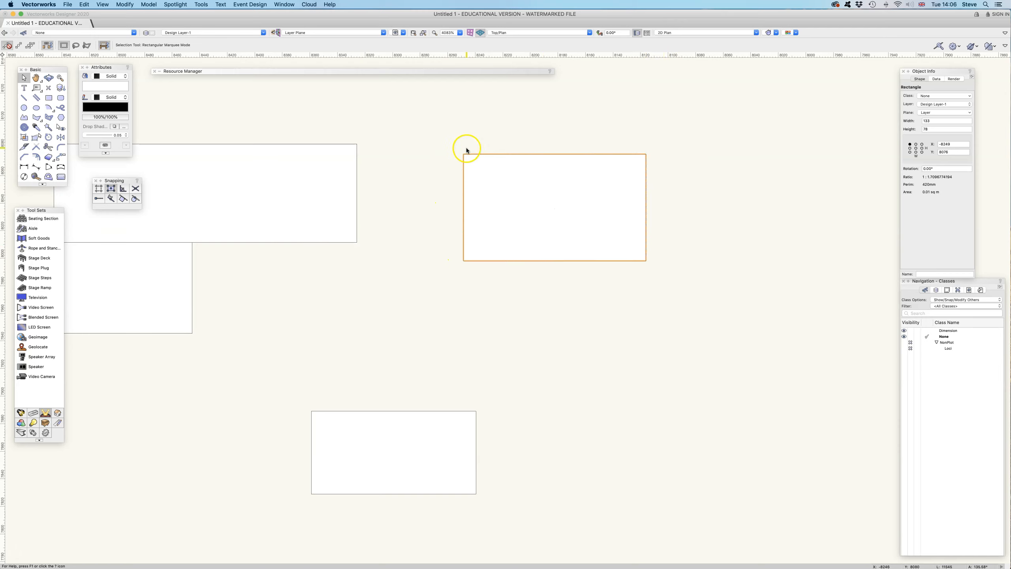
{"action": "left_click_drag", "start_coordinate": [463, 153], "coordinate": [356, 242]}
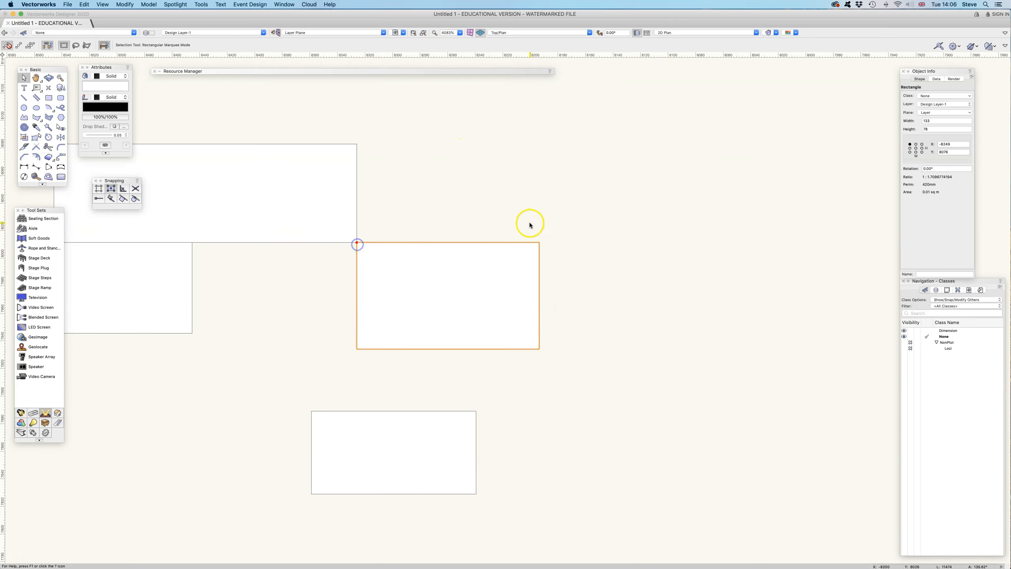
Step: Turn on Snap to Angle and try out a line in the empty area above the 133 by 78 rectangle
{"action": "left_click", "coordinate": [123, 188]}
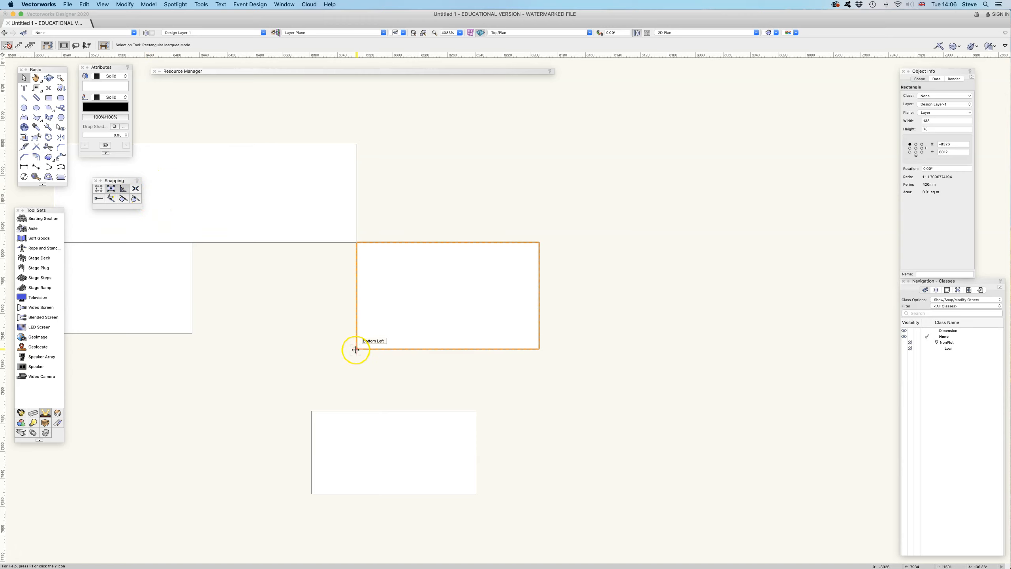
{"action": "left_click", "coordinate": [23, 97]}
{"action": "mouse_move", "coordinate": [545, 179]}
{"action": "left_mouse_down"}
{"action": "mouse_move", "coordinate": [592, 158]}
{"action": "mouse_move", "coordinate": [569, 131]}
{"action": "mouse_move", "coordinate": [546, 129]}
{"action": "mouse_move", "coordinate": [577, 146]}
{"action": "left_mouse_up"}
{"action": "key", "text": "Escape"}
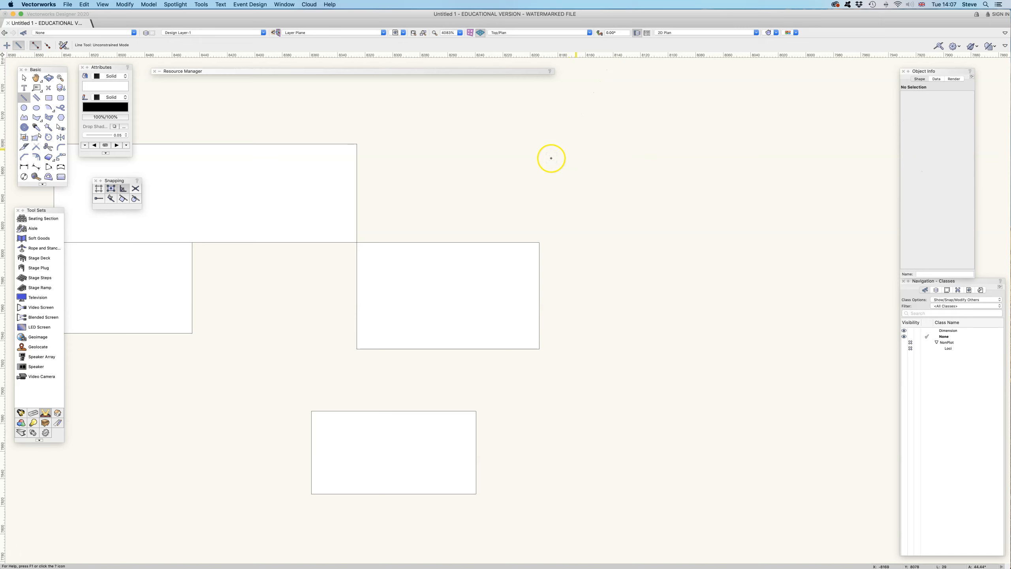
Step: Add 22° to the Angles From Axes list in the SmartCursor angle settings
{"action": "double_click", "coordinate": [124, 190]}
{"action": "left_click", "coordinate": [560, 147]}
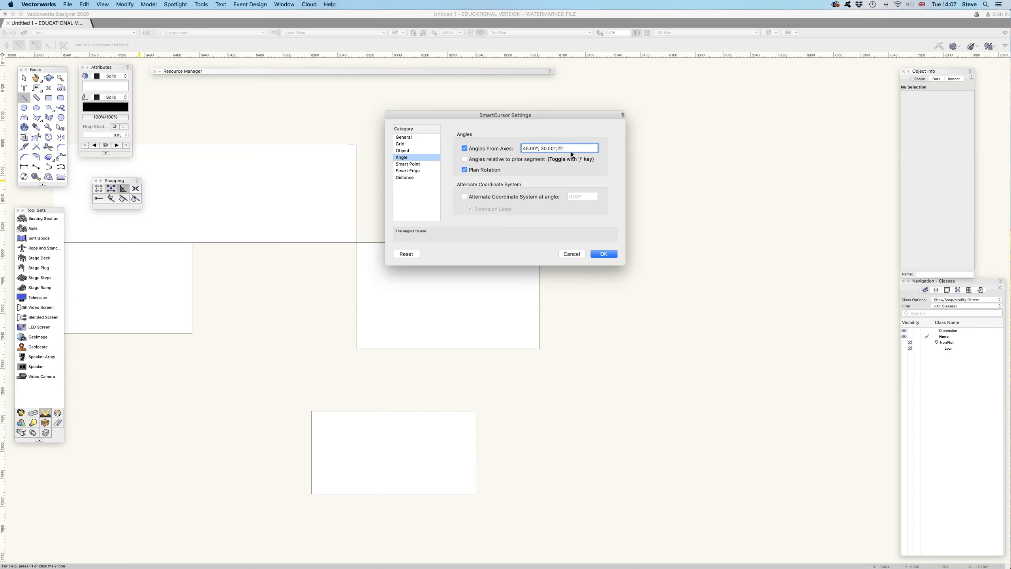
{"action": "key", "text": "Return"}
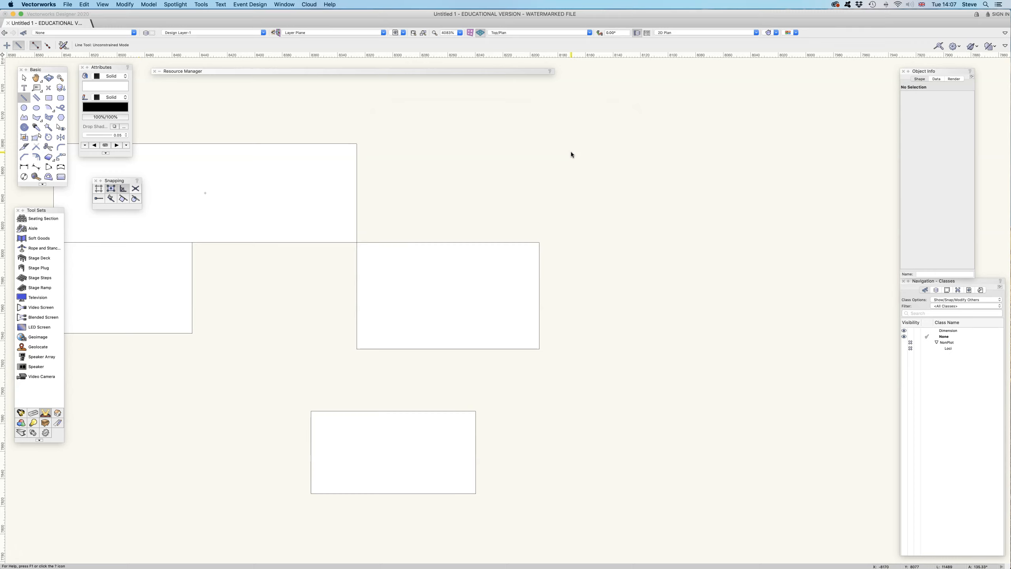
Step: Draw a line about 197 long at 22° above the 133 by 78 rectangle, after trying one from its upper-right corner
{"action": "left_click", "coordinate": [540, 241]}
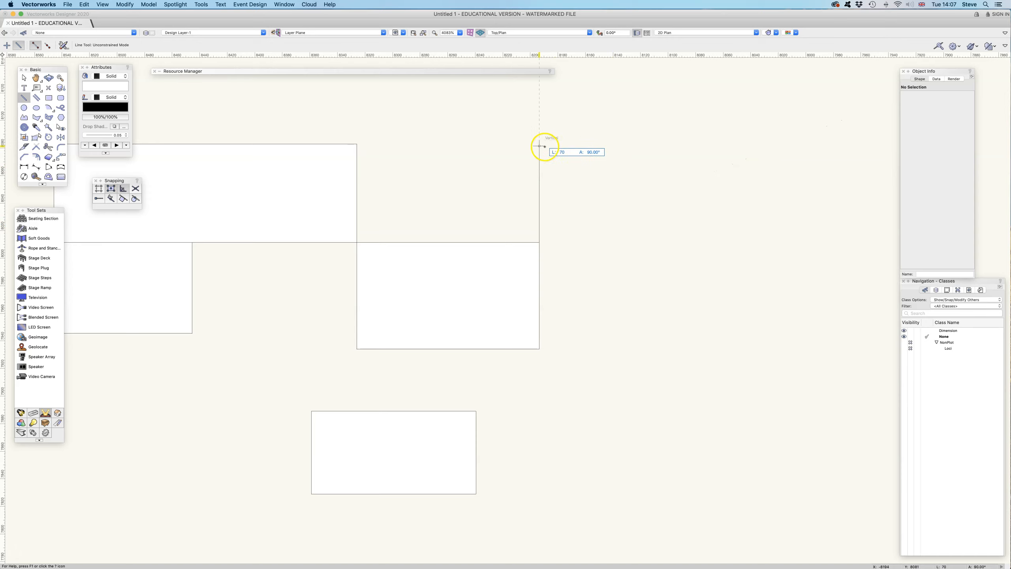
{"action": "left_click", "coordinate": [571, 176]}
{"action": "mouse_move", "coordinate": [442, 211]}
{"action": "left_mouse_down"}
{"action": "mouse_move", "coordinate": [580, 192]}
{"action": "mouse_move", "coordinate": [593, 150]}
{"action": "mouse_move", "coordinate": [693, 110]}
{"action": "left_mouse_up"}
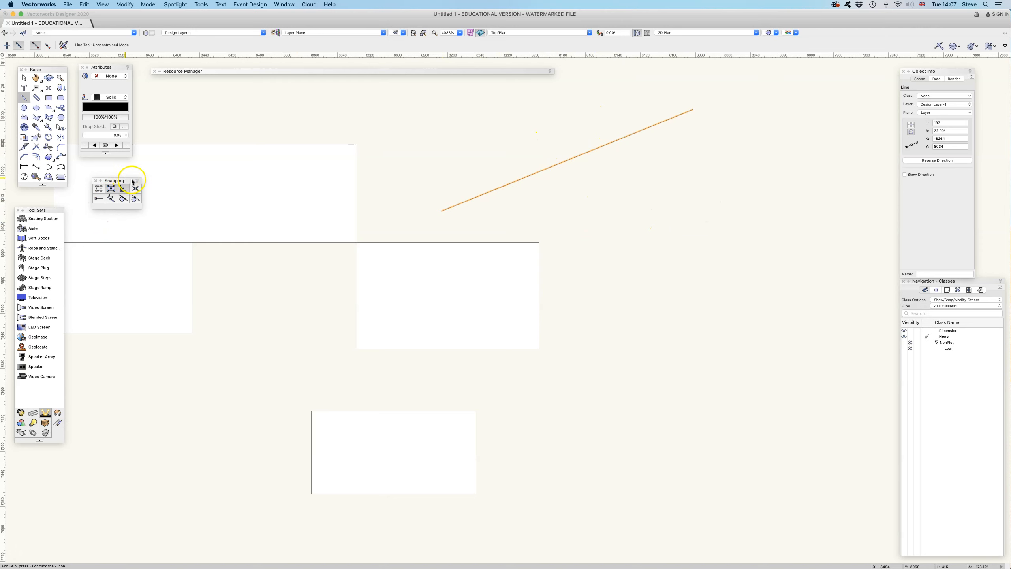
Step: Reduce the snap angles to 45° and 30°, and draw a line about 120 long at -30° crossing the existing line
{"action": "double_click", "coordinate": [122, 191]}
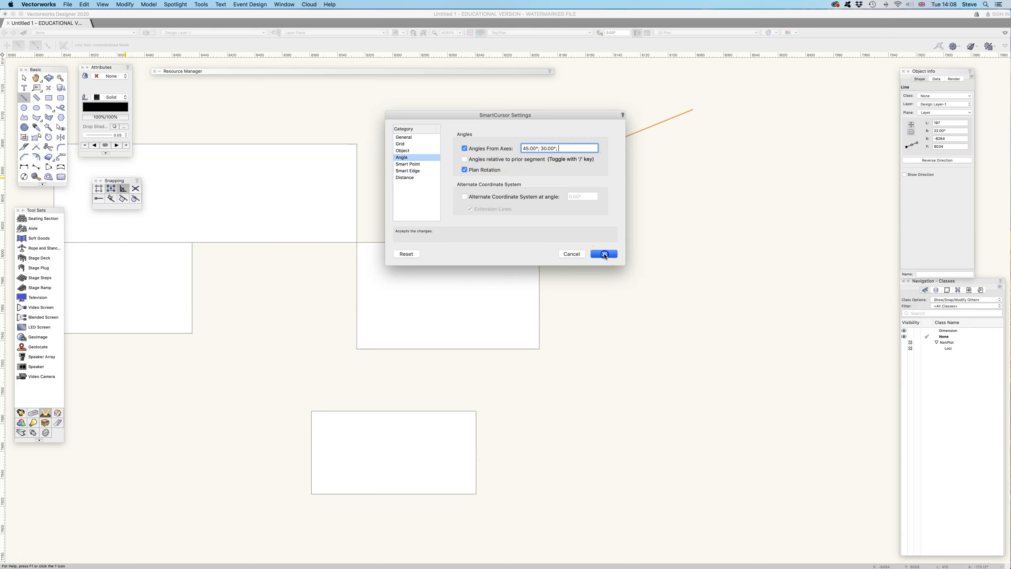
{"action": "left_click", "coordinate": [604, 254]}
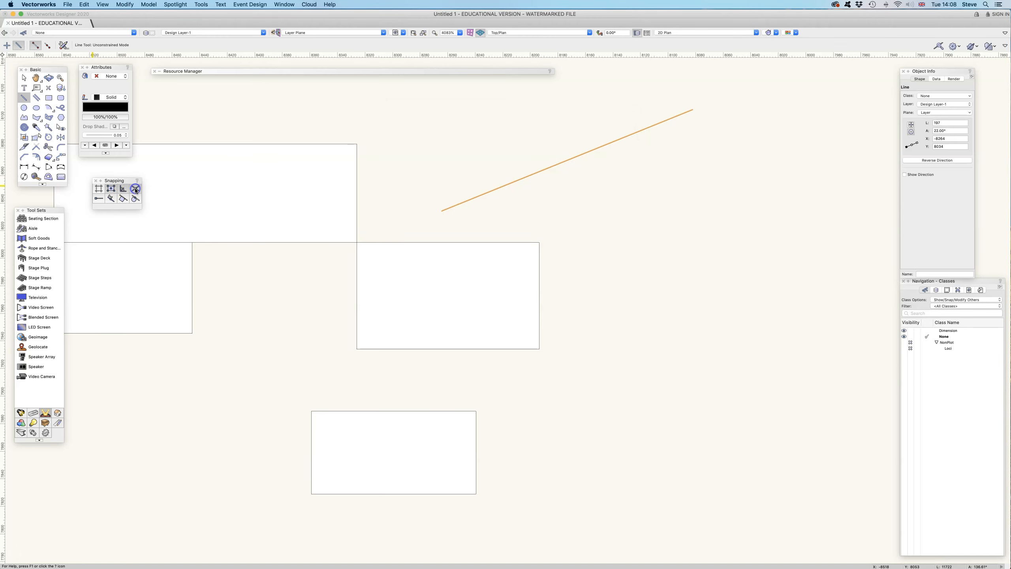
{"action": "left_click", "coordinate": [480, 130]}
{"action": "left_click", "coordinate": [623, 212]}
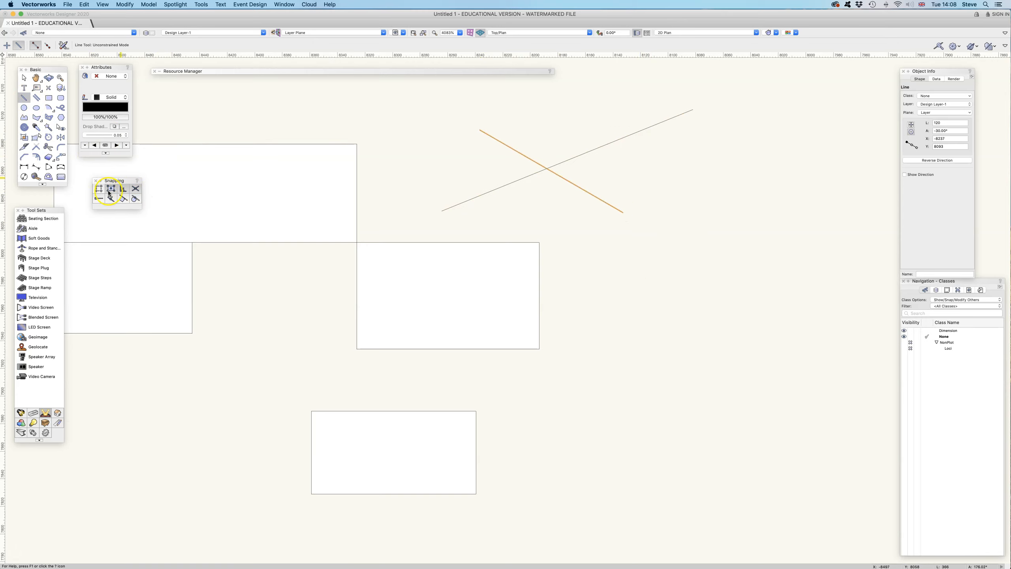
Step: Turn on Smart Points and move the 133 by 78 rectangle by its lower-left corner, up and to the right
{"action": "left_click", "coordinate": [24, 97]}
{"action": "left_click", "coordinate": [23, 78]}
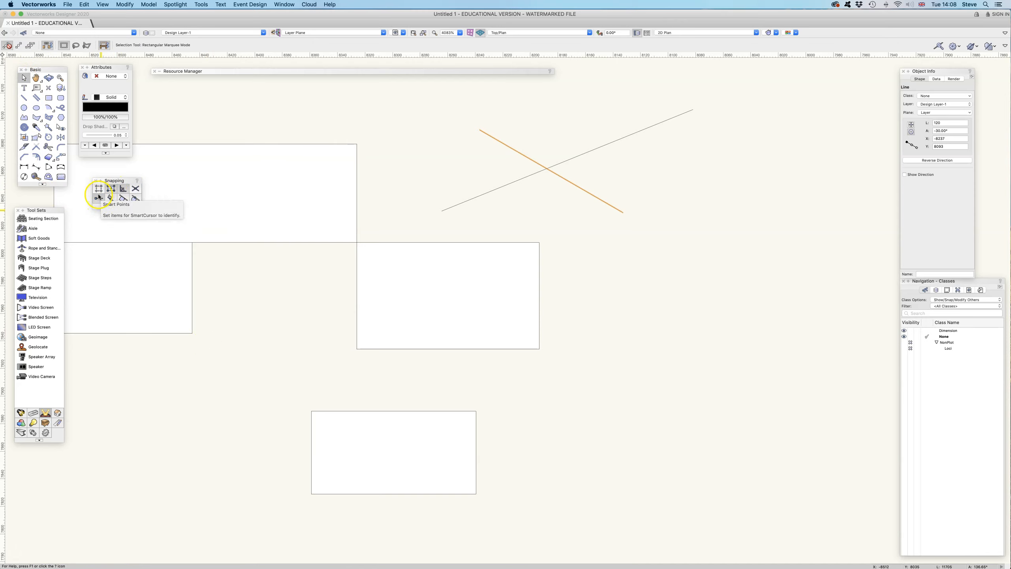
{"action": "left_click_drag", "start_coordinate": [357, 349], "coordinate": [522, 313]}
{"action": "left_click", "coordinate": [529, 398]}
{"action": "left_click", "coordinate": [420, 424]}
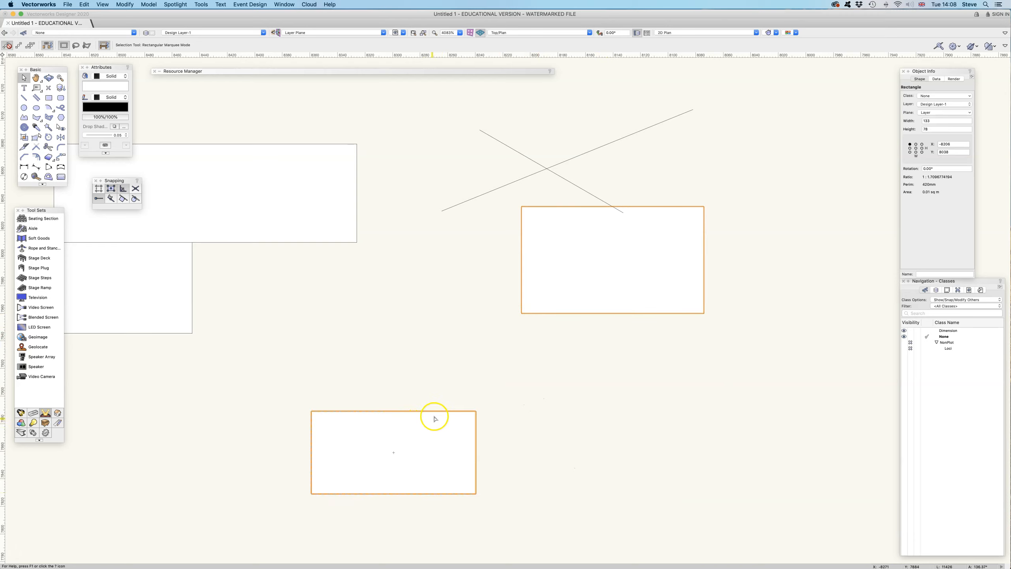
Step: Move the 133 by 78 rectangle to the right of the 120 by 60 rectangle, aligning their bottom edges
{"action": "scroll", "coordinate": [420, 334], "scroll_direction": "down", "scroll_amount": 5}
{"action": "left_click", "coordinate": [506, 179]}
{"action": "left_click_drag", "start_coordinate": [507, 179], "coordinate": [556, 355]}
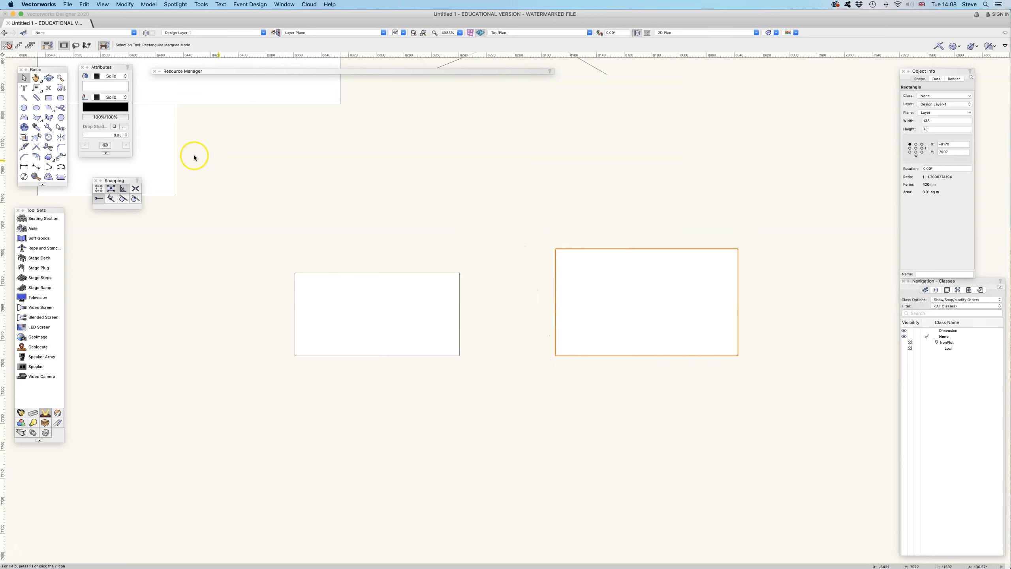
Step: Move the 101 by 66 rectangle so its lower-right corner aligns with the 120 by 60 rectangle's right edge and the 133 by 78 rectangle's top
{"action": "left_click_drag", "start_coordinate": [176, 195], "coordinate": [459, 252]}
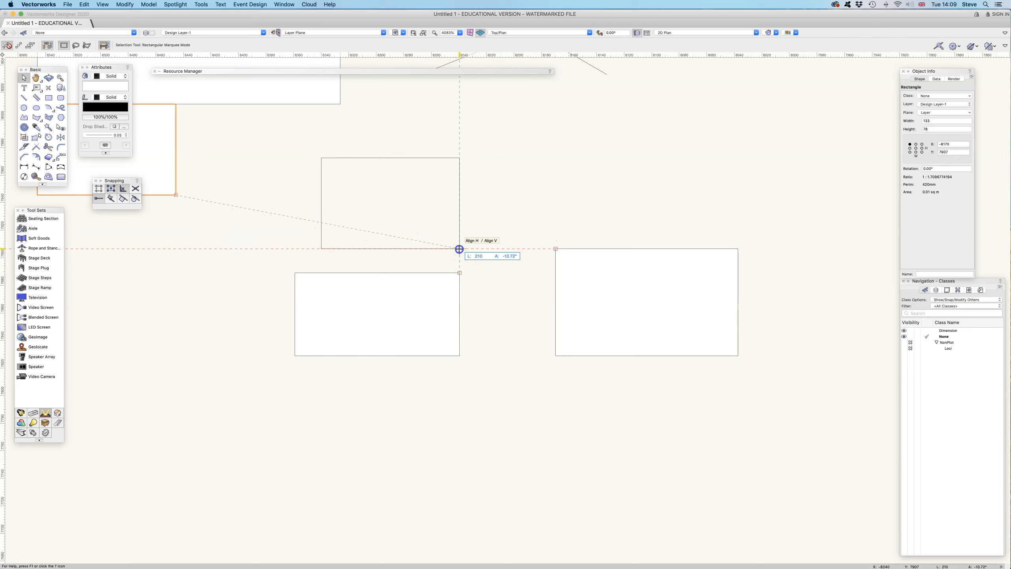
{"action": "left_click_drag", "start_coordinate": [459, 249], "coordinate": [460, 249]}
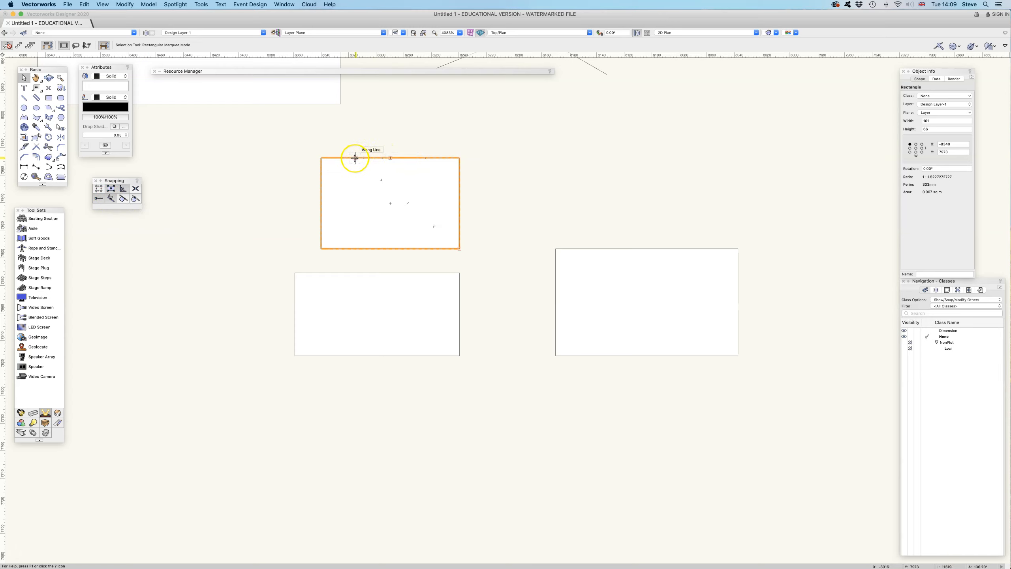
{"action": "scroll", "coordinate": [341, 158], "scroll_direction": "up", "scroll_amount": 3}
{"action": "scroll", "coordinate": [381, 168], "scroll_direction": "down", "scroll_amount": 4}
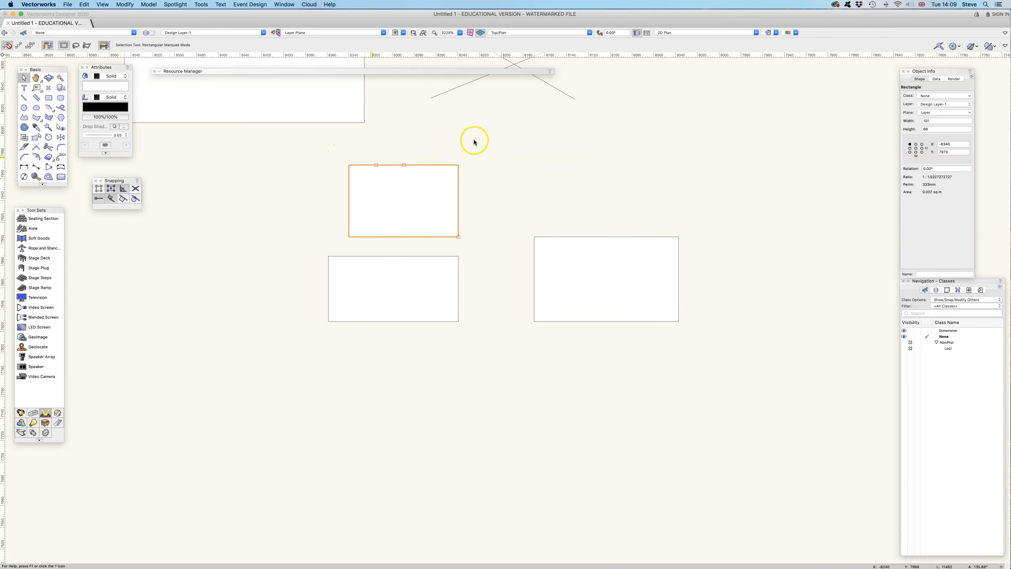
Step: Move the 197 long line at 22° away from its crossing, to the left of the 101 by 66 rectangle
{"action": "left_click_drag", "start_coordinate": [524, 130], "coordinate": [506, 203]}
{"action": "left_click_drag", "start_coordinate": [481, 144], "coordinate": [189, 313]}
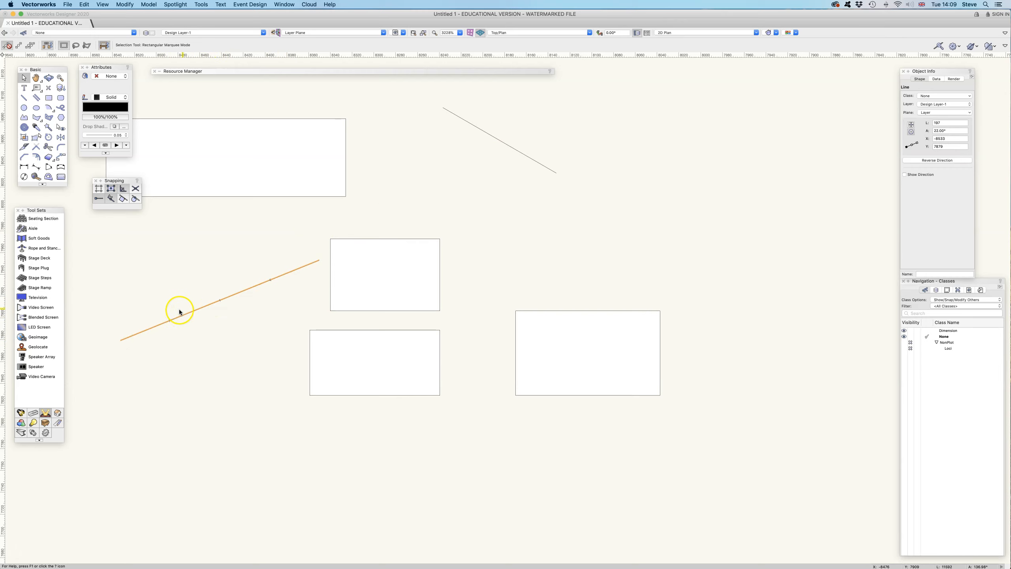
Step: Enable Multiple Divisions for percent-based distance snapping and examine the snap points along the 22° line
{"action": "double_click", "coordinate": [111, 198]}
{"action": "left_click", "coordinate": [456, 186]}
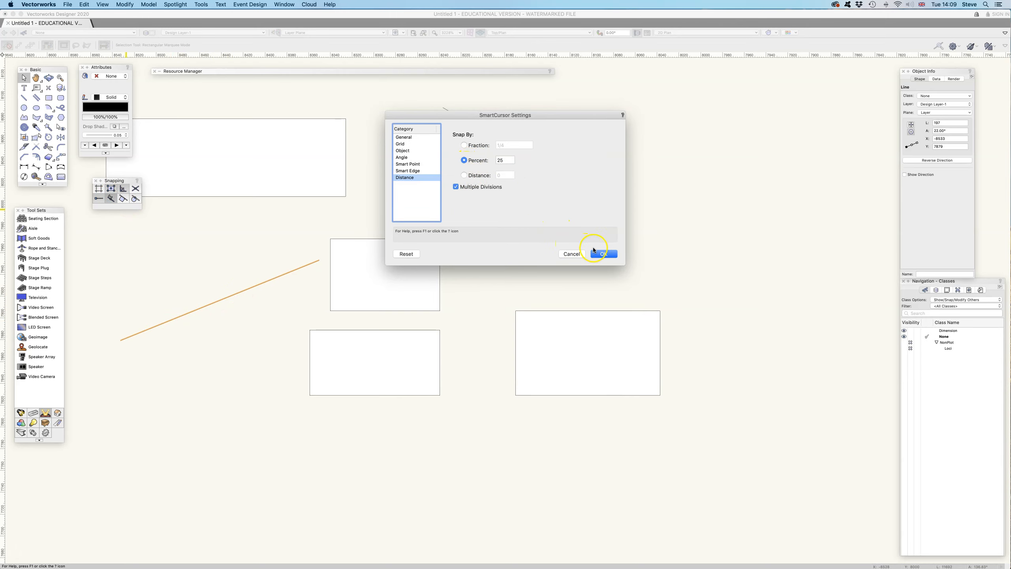
{"action": "left_click", "coordinate": [603, 253]}
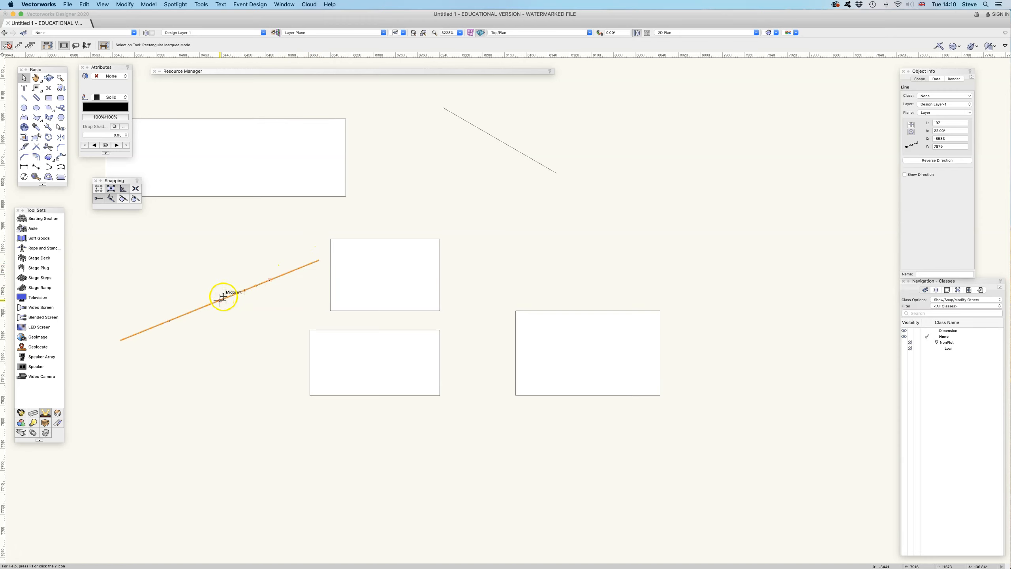
{"action": "scroll", "coordinate": [238, 290], "scroll_direction": "up", "scroll_amount": 5}
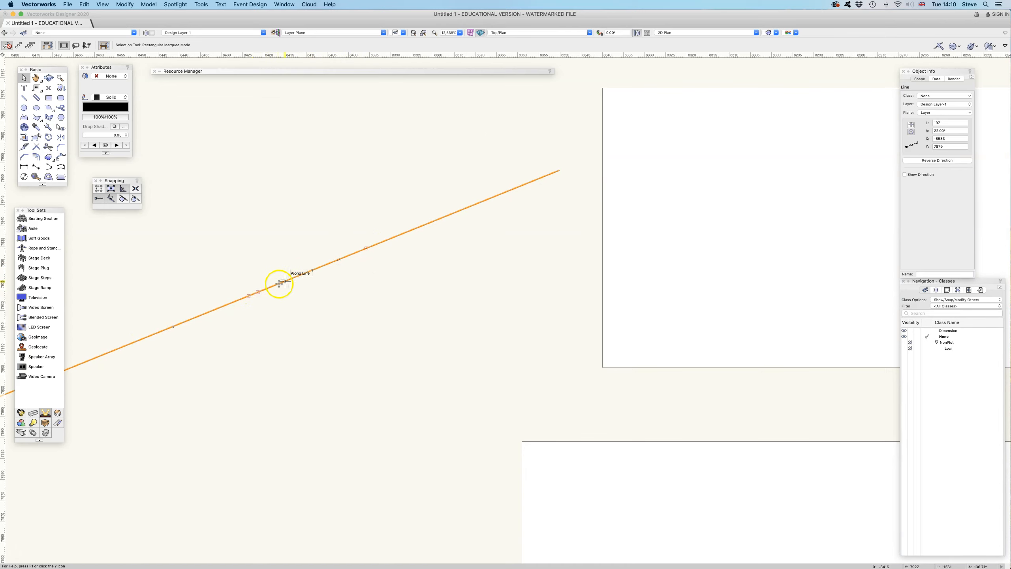
{"action": "scroll", "coordinate": [327, 264], "scroll_direction": "up", "scroll_amount": 5}
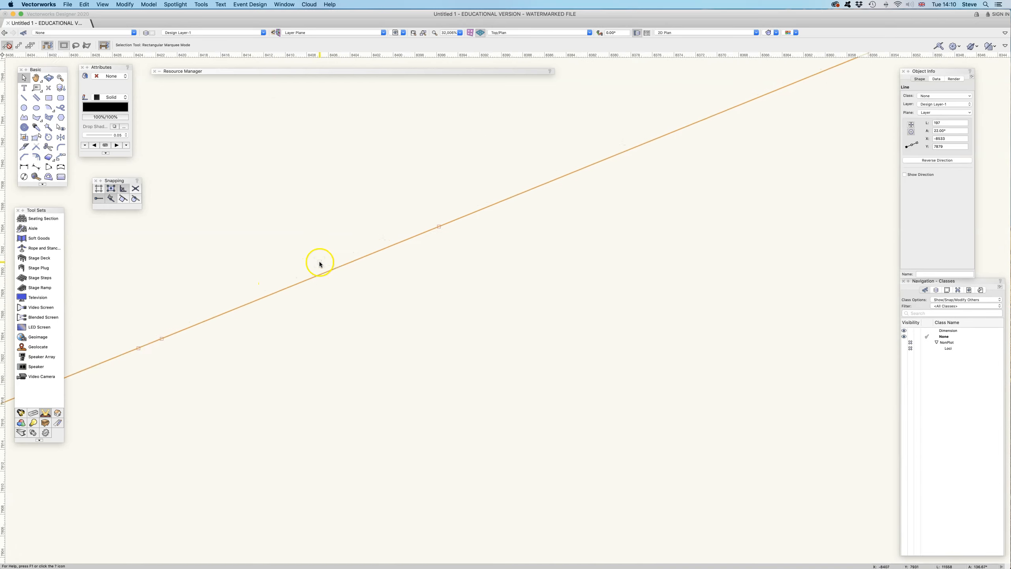
{"action": "scroll", "coordinate": [257, 320], "scroll_direction": "down", "scroll_amount": 5}
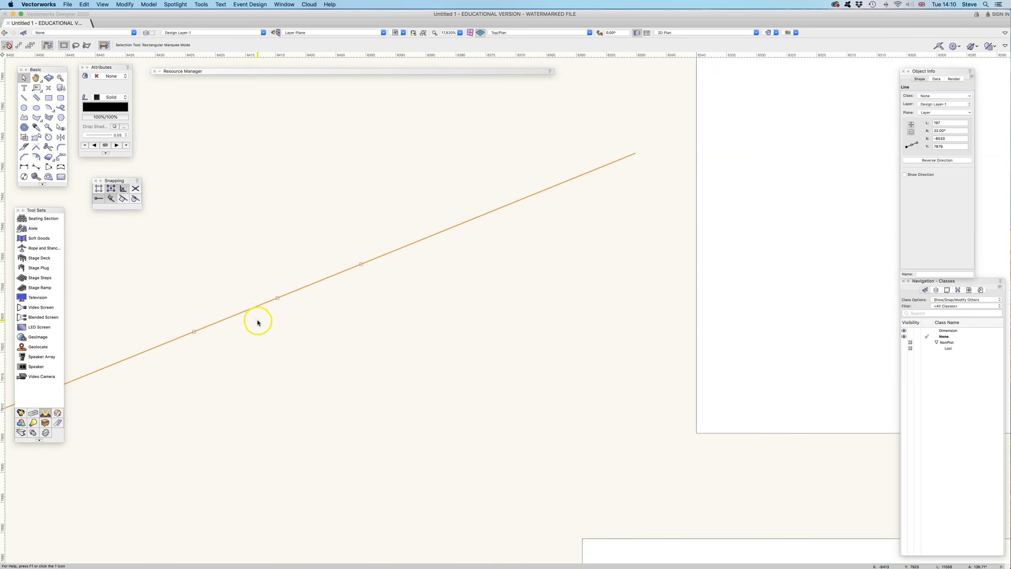
{"action": "scroll", "coordinate": [251, 321], "scroll_direction": "down", "scroll_amount": 2}
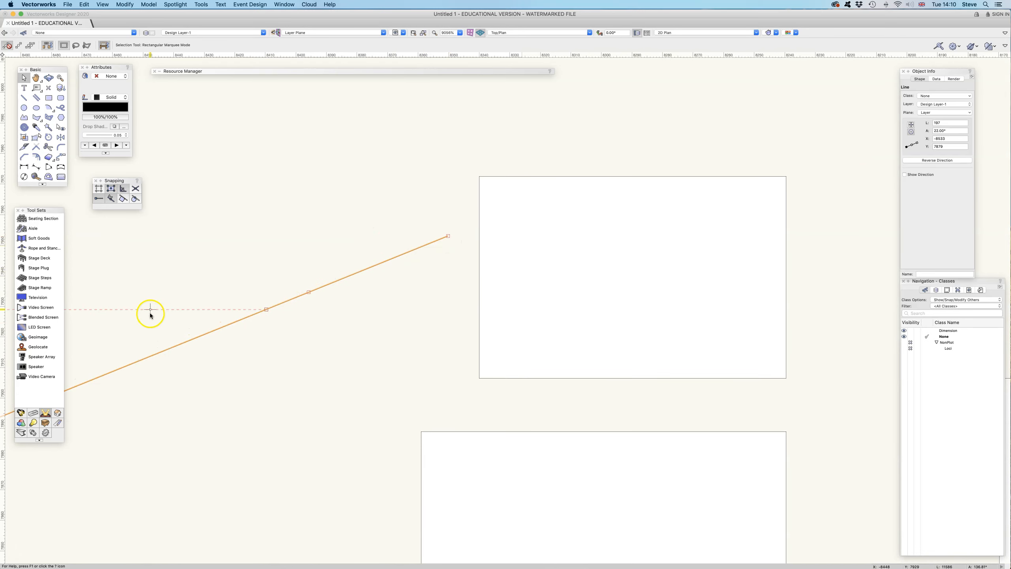
Step: Turn on Smart Edge snapping and turn off Snap to Distance and Smart Points
{"action": "left_click", "coordinate": [127, 200]}
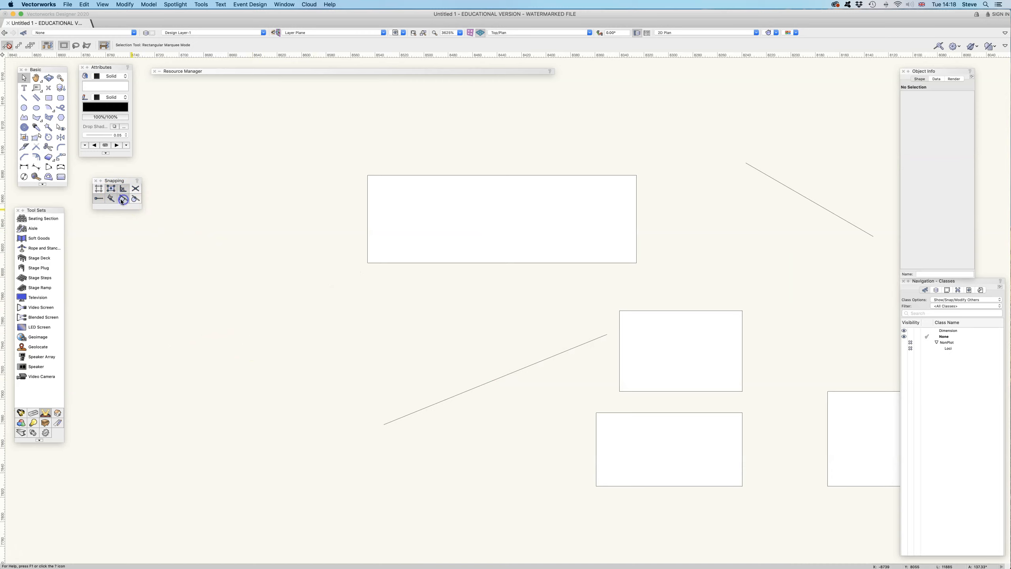
{"action": "left_click", "coordinate": [111, 201]}
{"action": "left_click", "coordinate": [99, 200]}
Step: Set Smart Edge to acquire an edge automatically after the mouse follows it for 0.5 seconds
{"action": "double_click", "coordinate": [122, 199]}
{"action": "left_click", "coordinate": [457, 135]}
{"action": "left_click", "coordinate": [456, 135]}
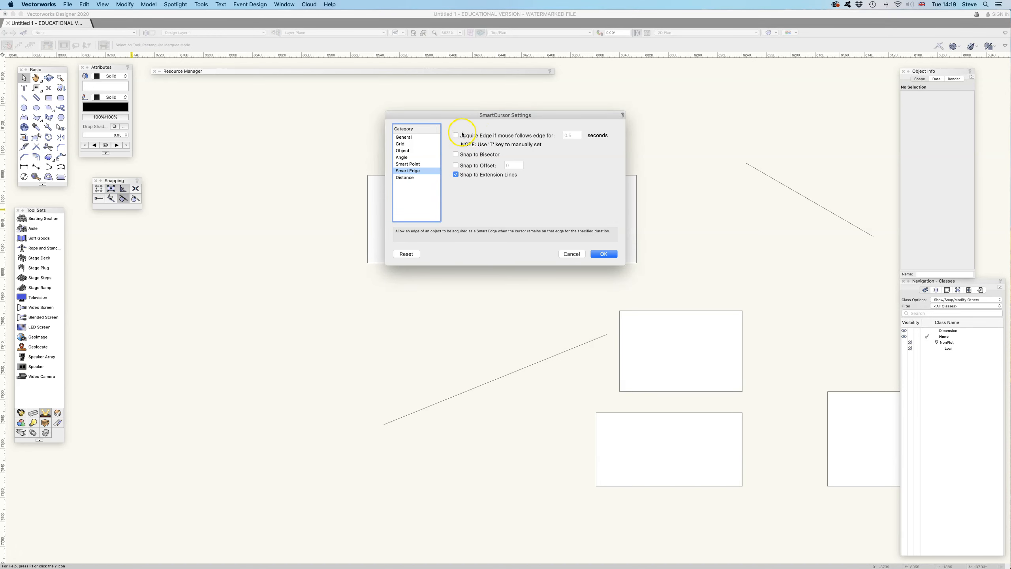
{"action": "left_click", "coordinate": [456, 136]}
{"action": "left_click", "coordinate": [405, 144]}
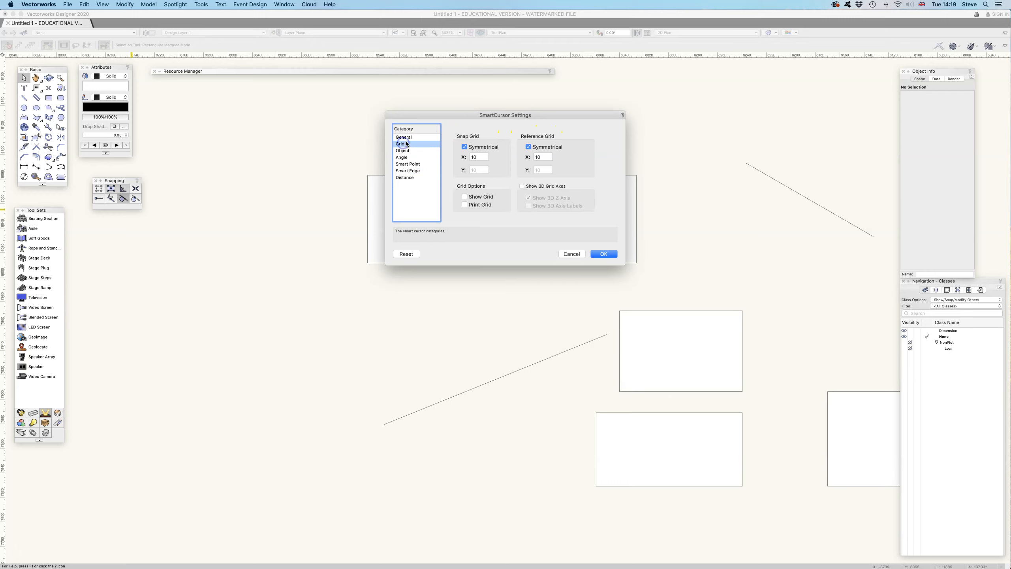
{"action": "left_click", "coordinate": [411, 164]}
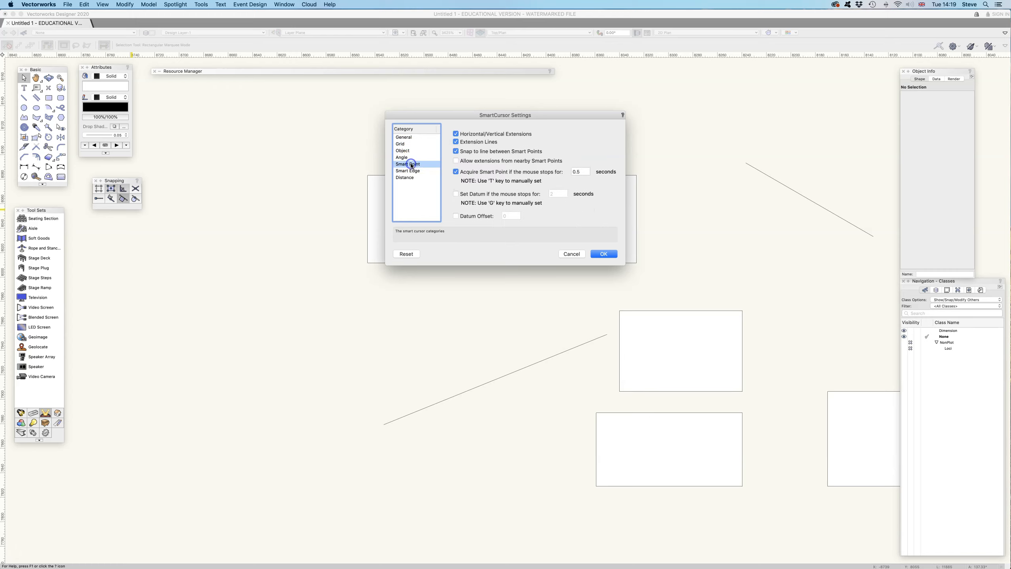
{"action": "left_click", "coordinate": [458, 172]}
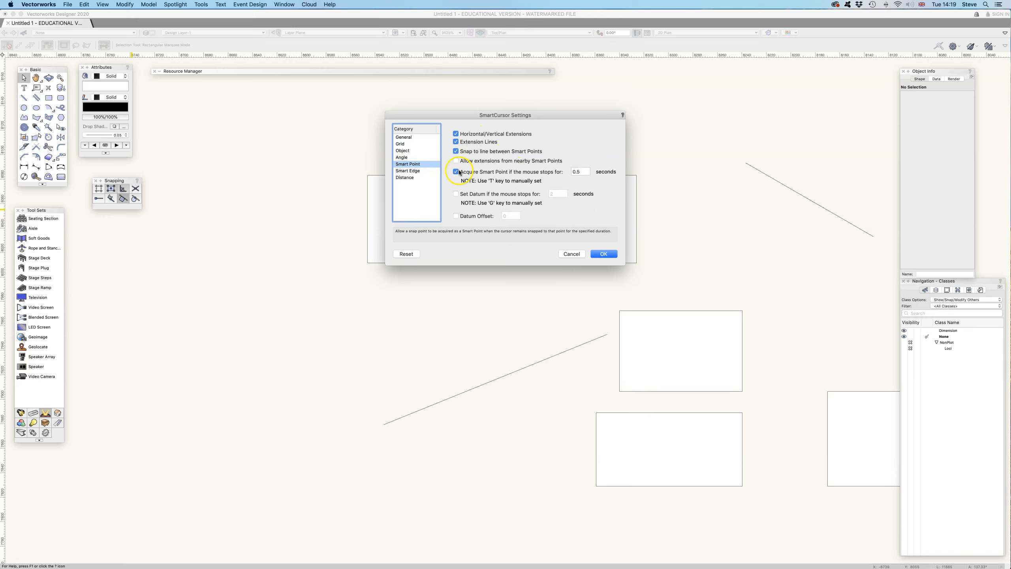
{"action": "left_click", "coordinate": [408, 171]}
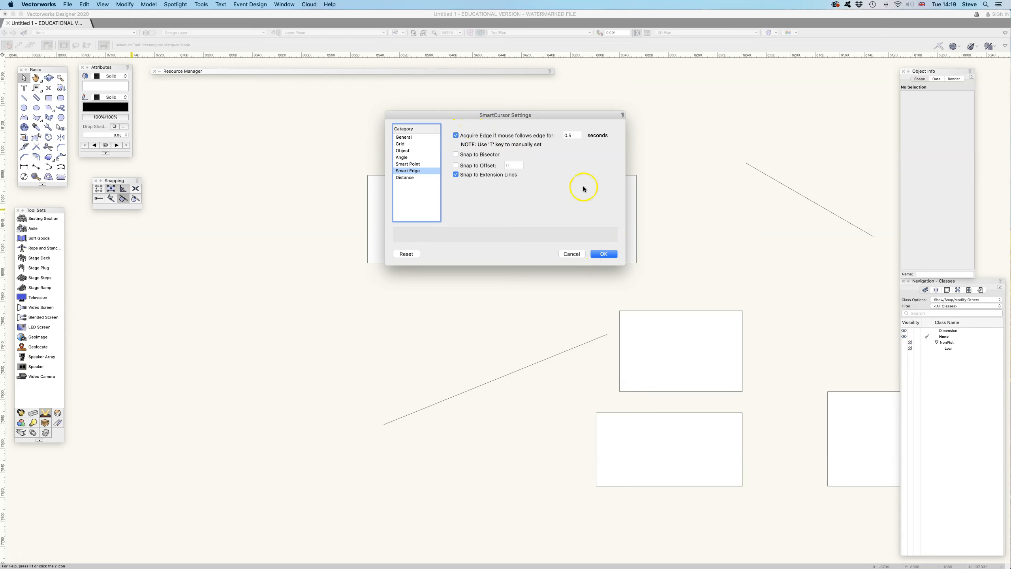
{"action": "left_click", "coordinate": [604, 253]}
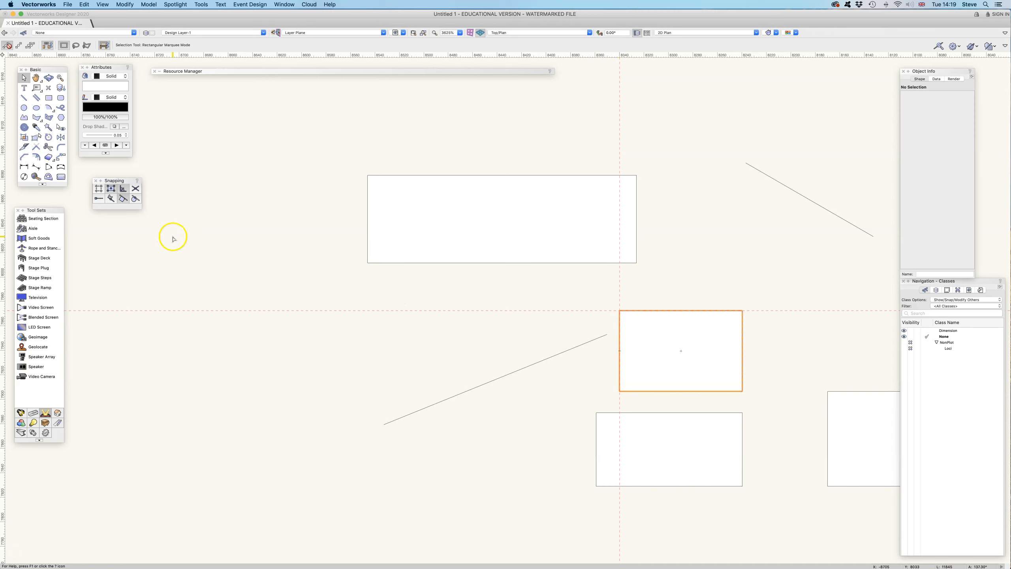
Step: Disable automatic edge acquisition in the Smart Edge settings, keeping Snap to Extension Lines enabled
{"action": "double_click", "coordinate": [123, 199]}
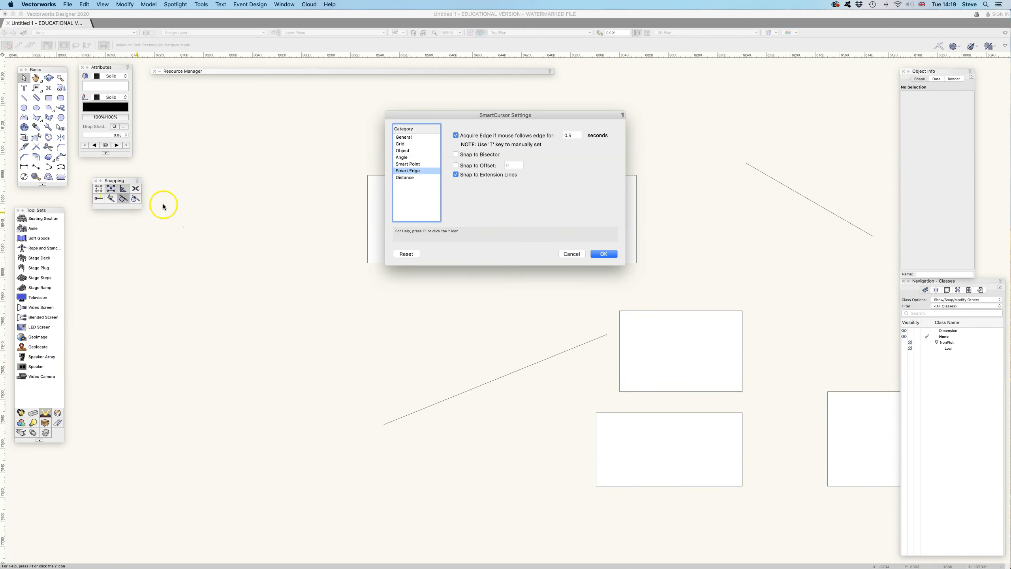
{"action": "left_click", "coordinate": [456, 136]}
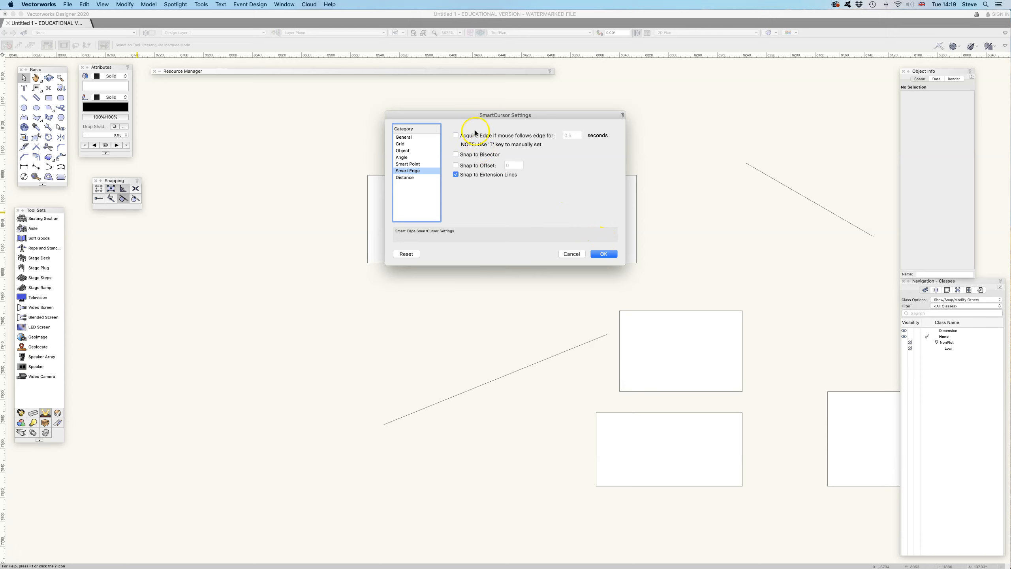
{"action": "left_click", "coordinate": [604, 254]}
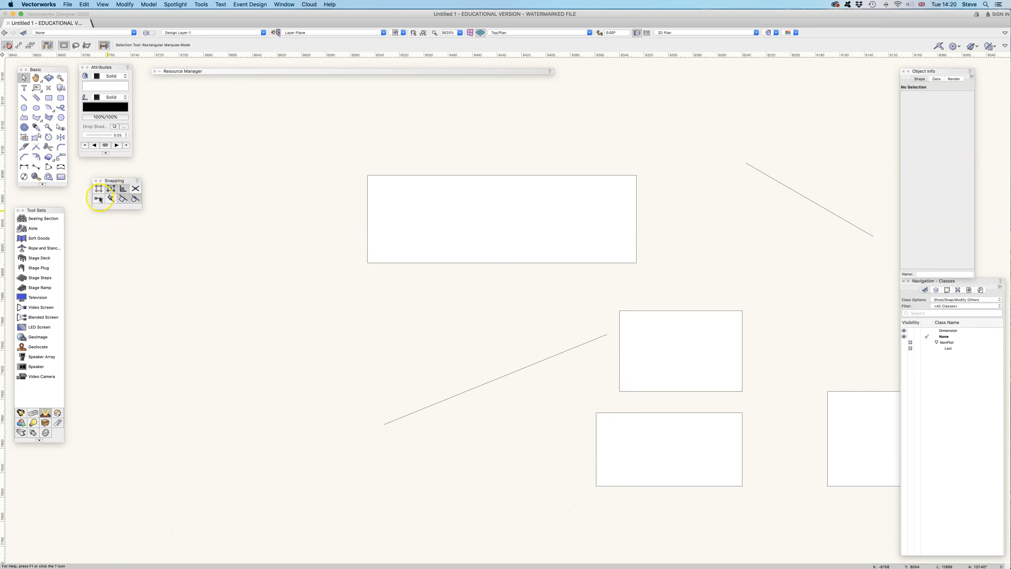
Step: Activate the Polyline tool in Corner Vertex mode
{"action": "left_click", "coordinate": [124, 192]}
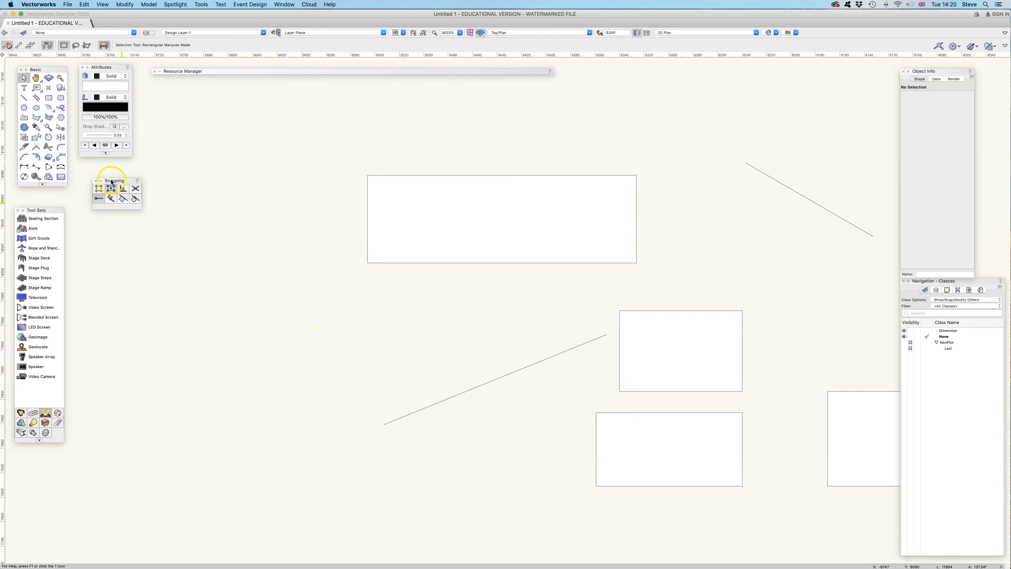
{"action": "left_click", "coordinate": [23, 117]}
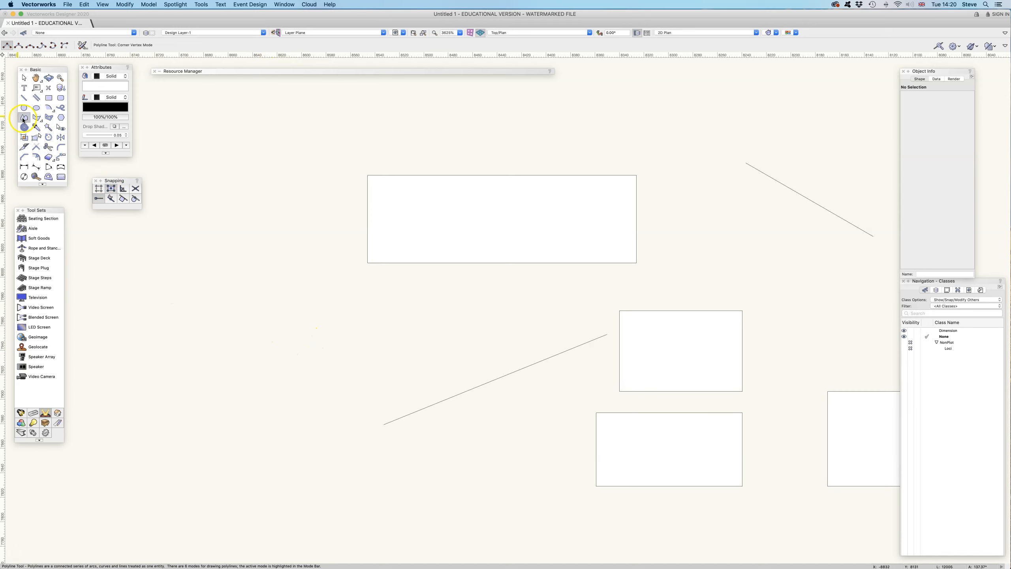